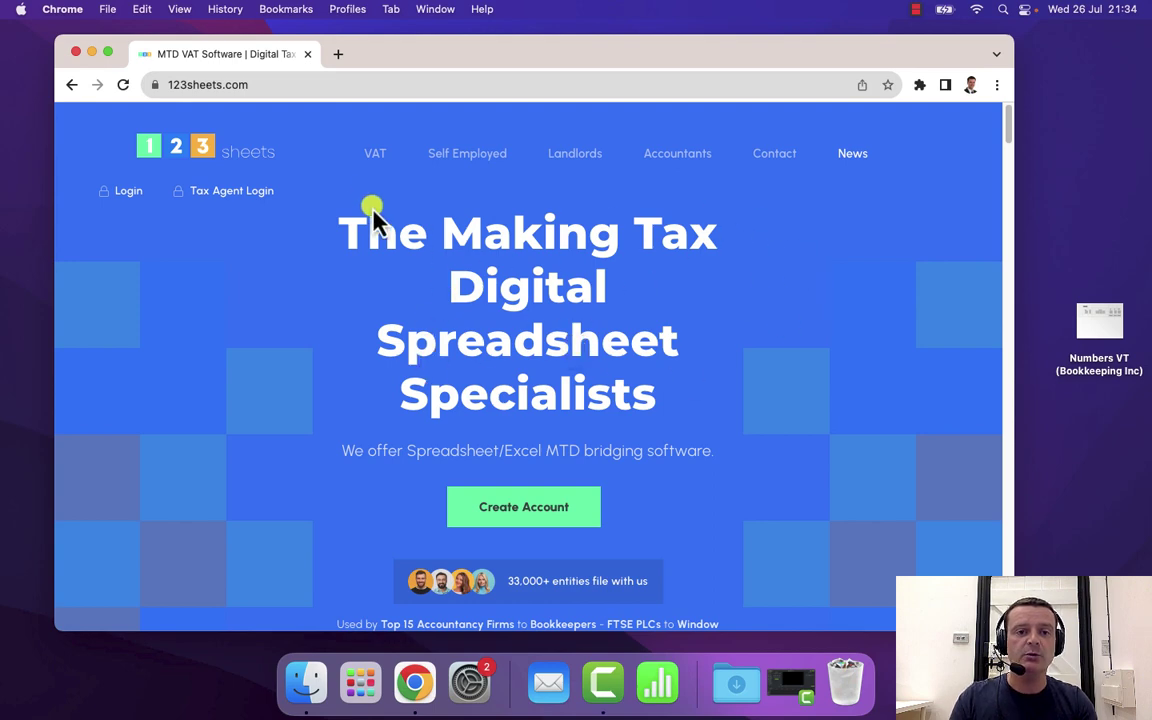
- From the 123sheets VAT section, download the filing worksheet in Apple Numbers format
left_click(375, 155)
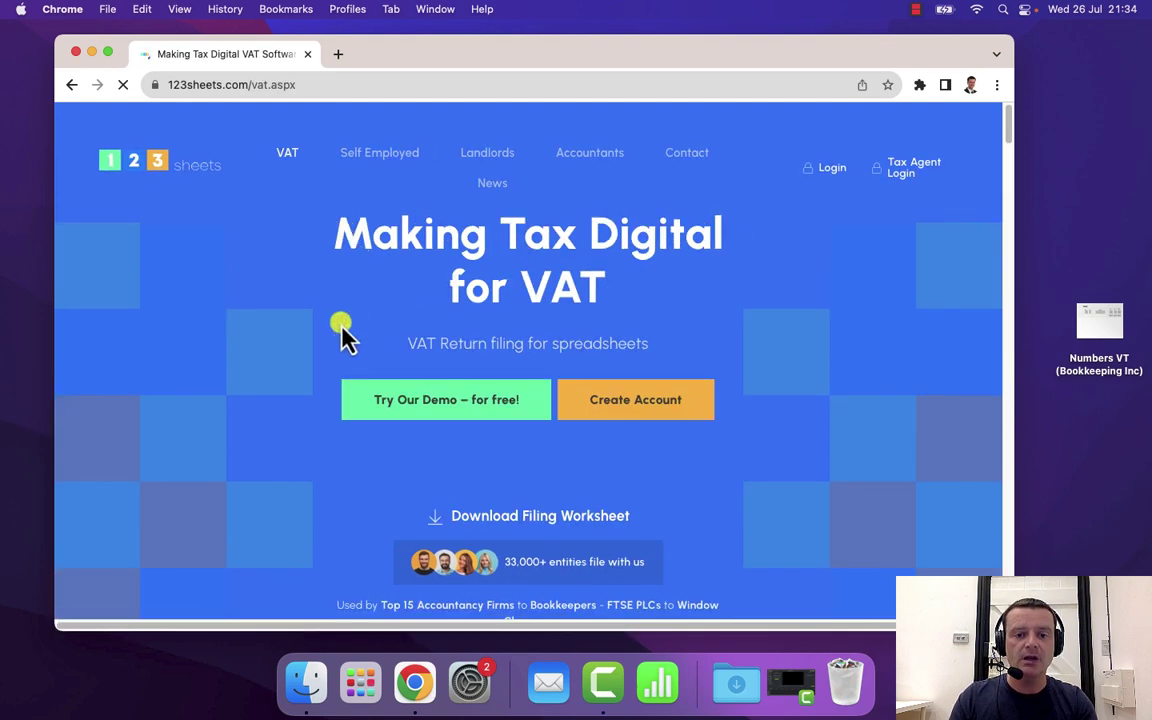
left_click(512, 528)
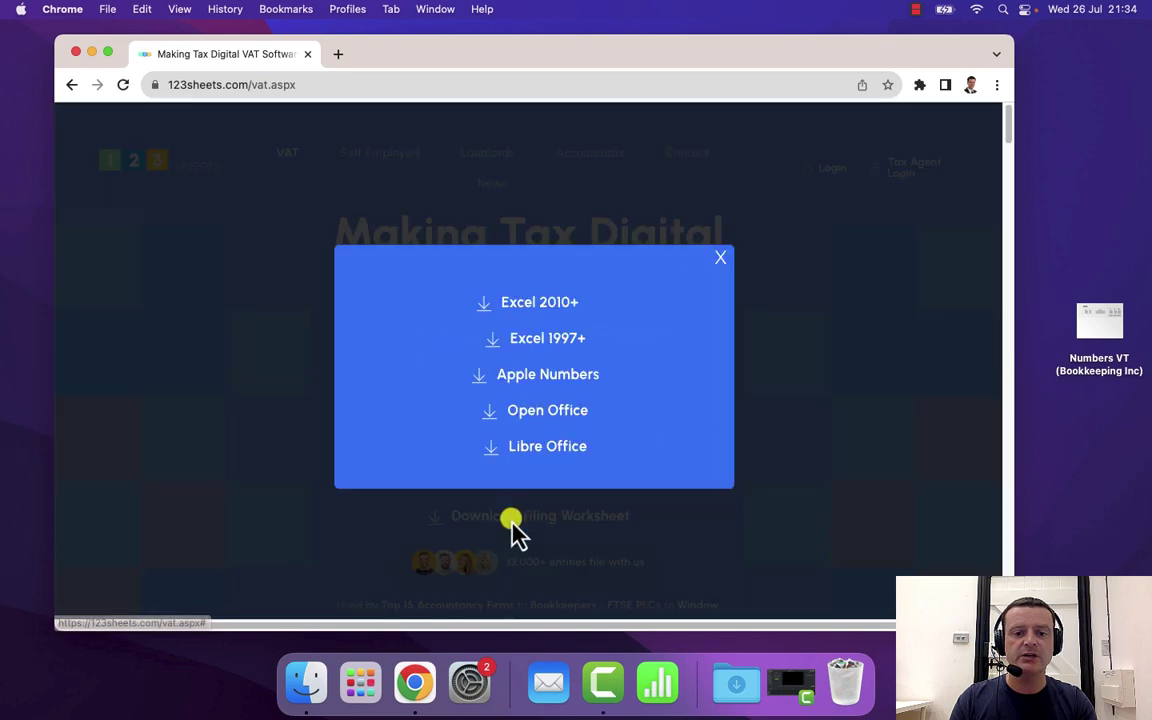
left_click(543, 378)
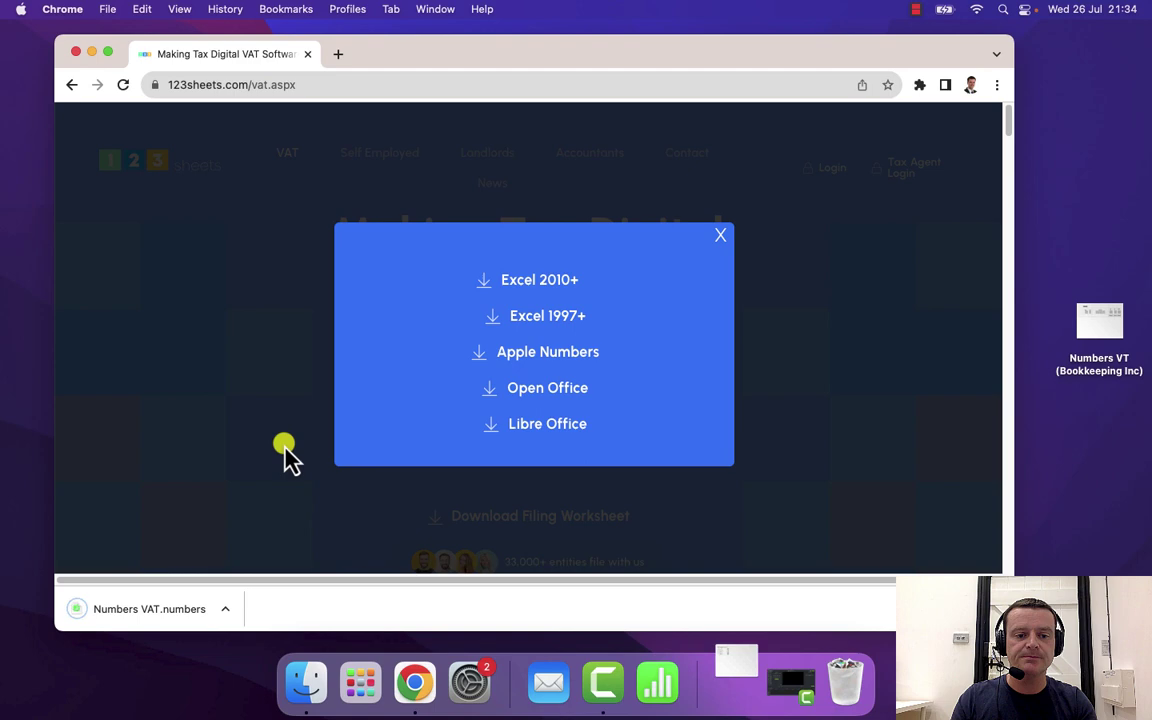
- Reveal the downloaded Numbers VAT.numbers in Finder and move it from Downloads to the desktop
left_click(226, 608)
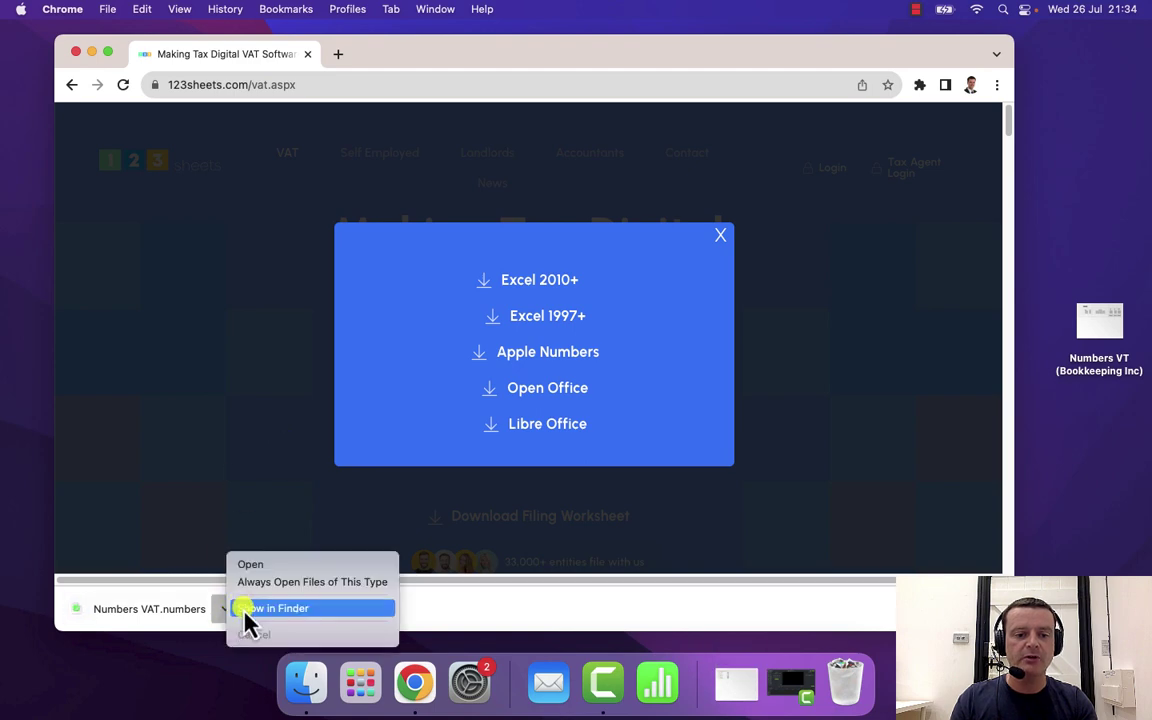
left_click(240, 607)
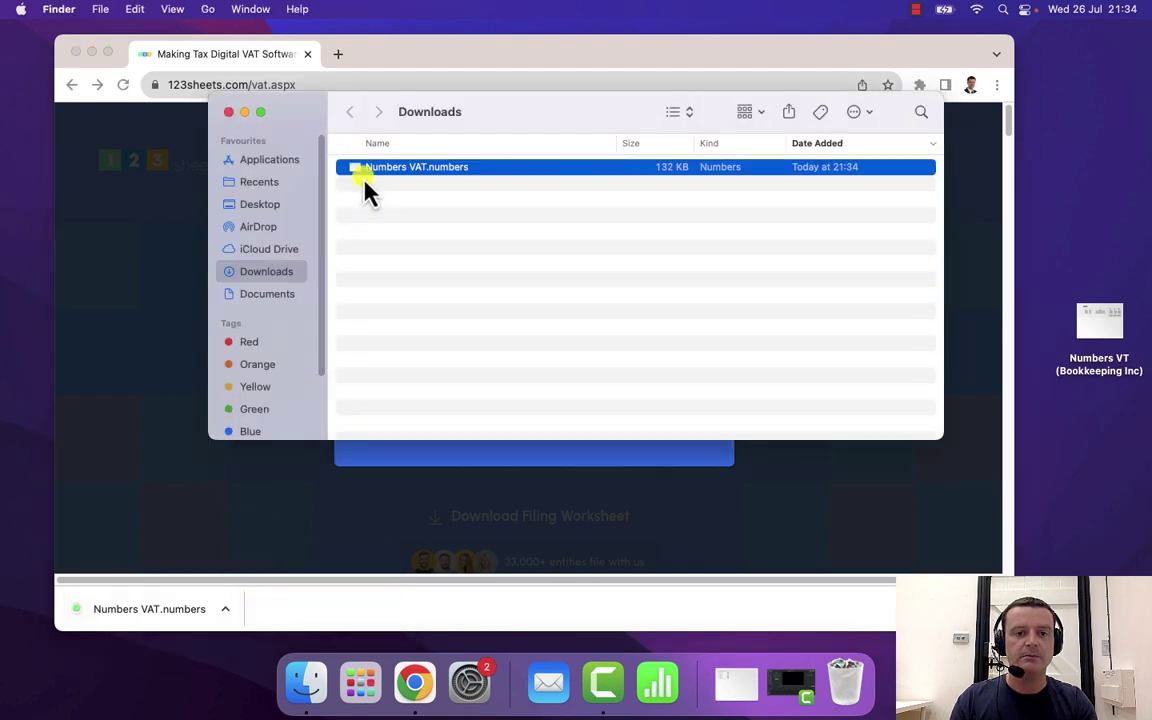
left_click_drag(365, 188, 1057, 190)
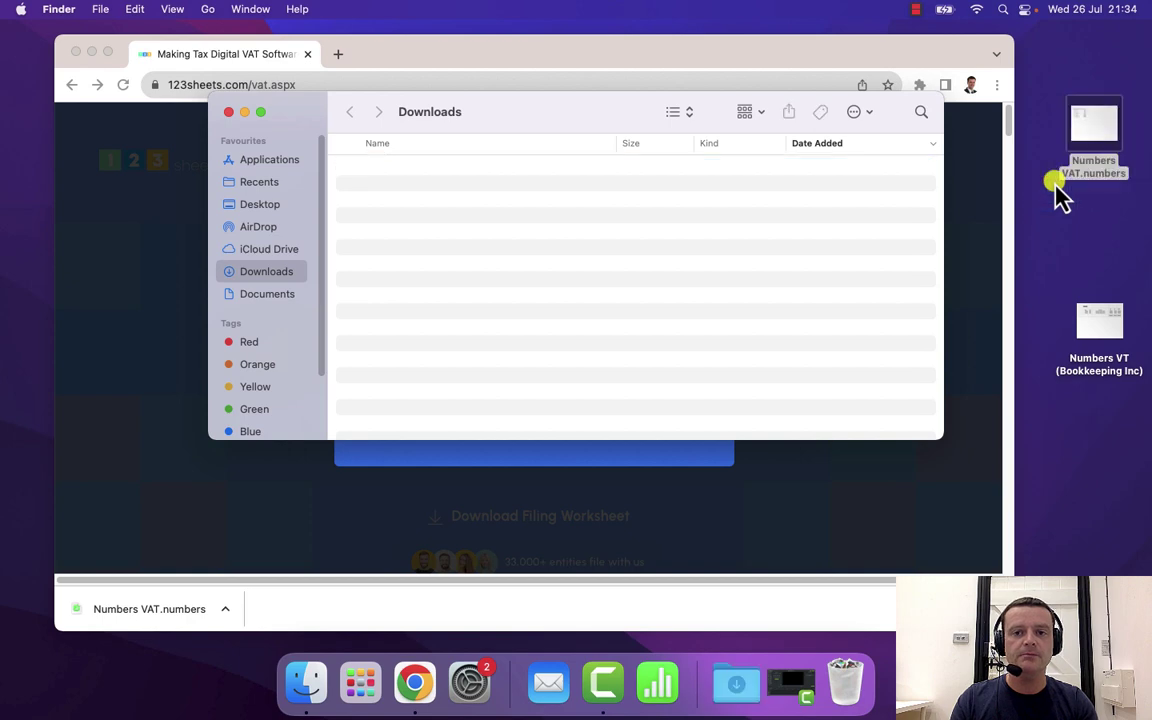
- Close the Downloads window and dismiss the download choices on the 123sheets VAT page
left_click(229, 112)
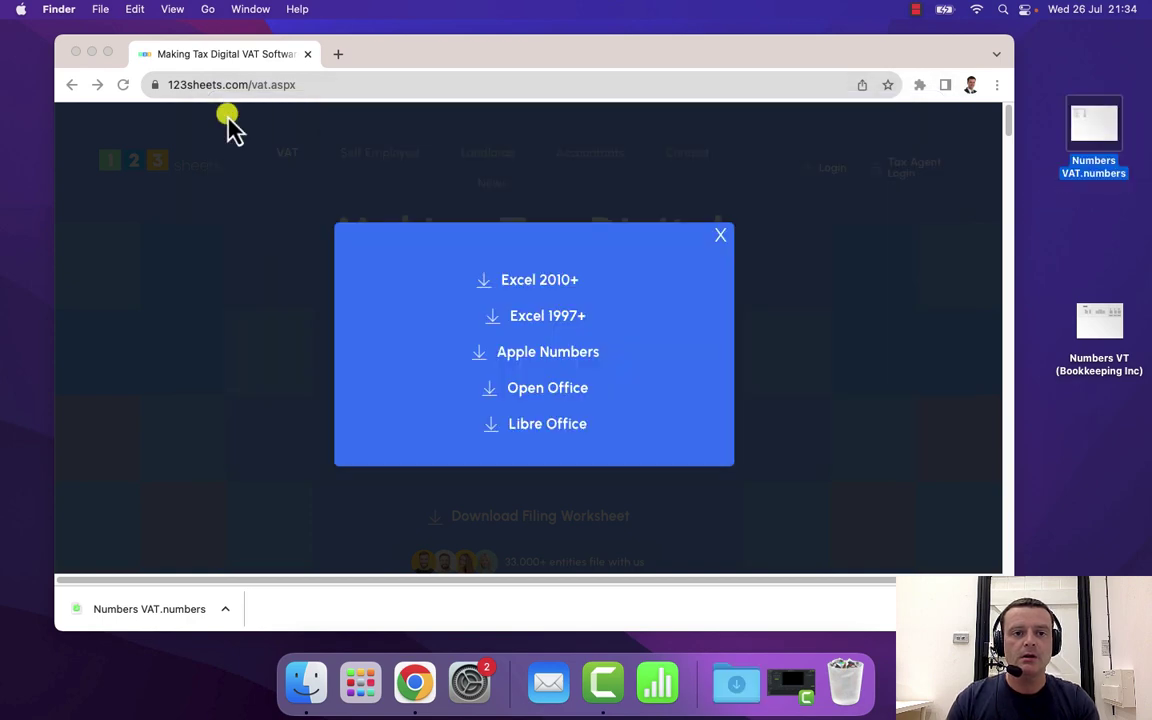
left_click(735, 250)
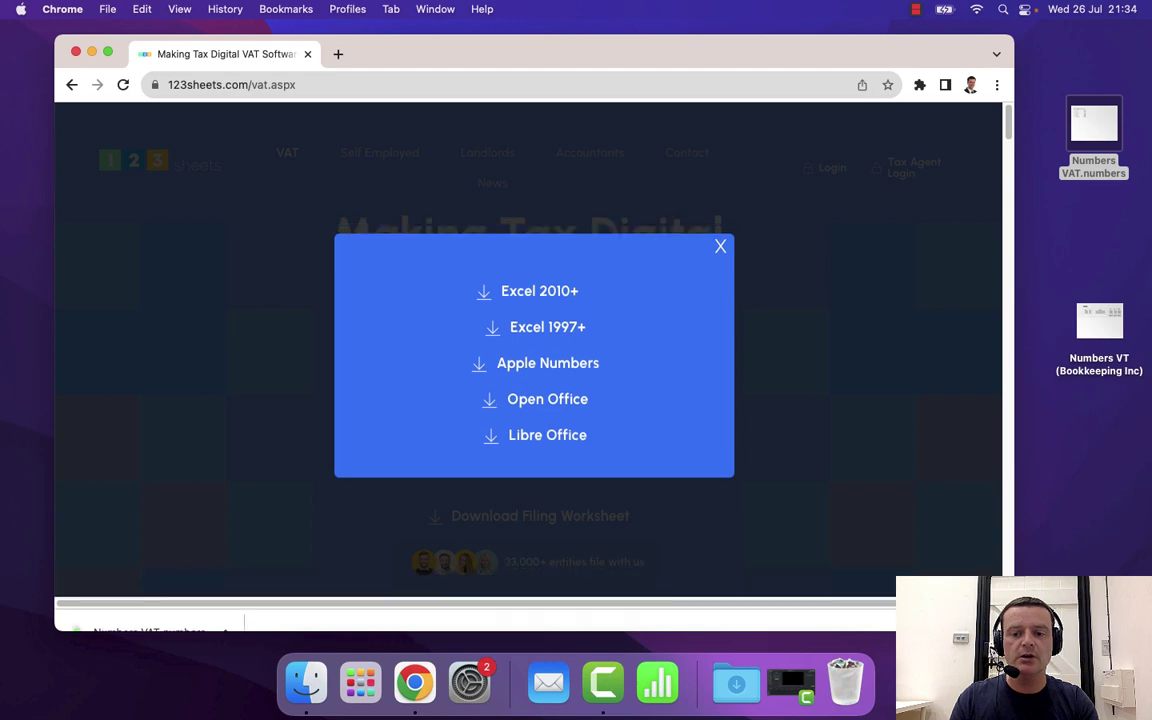
left_click(722, 262)
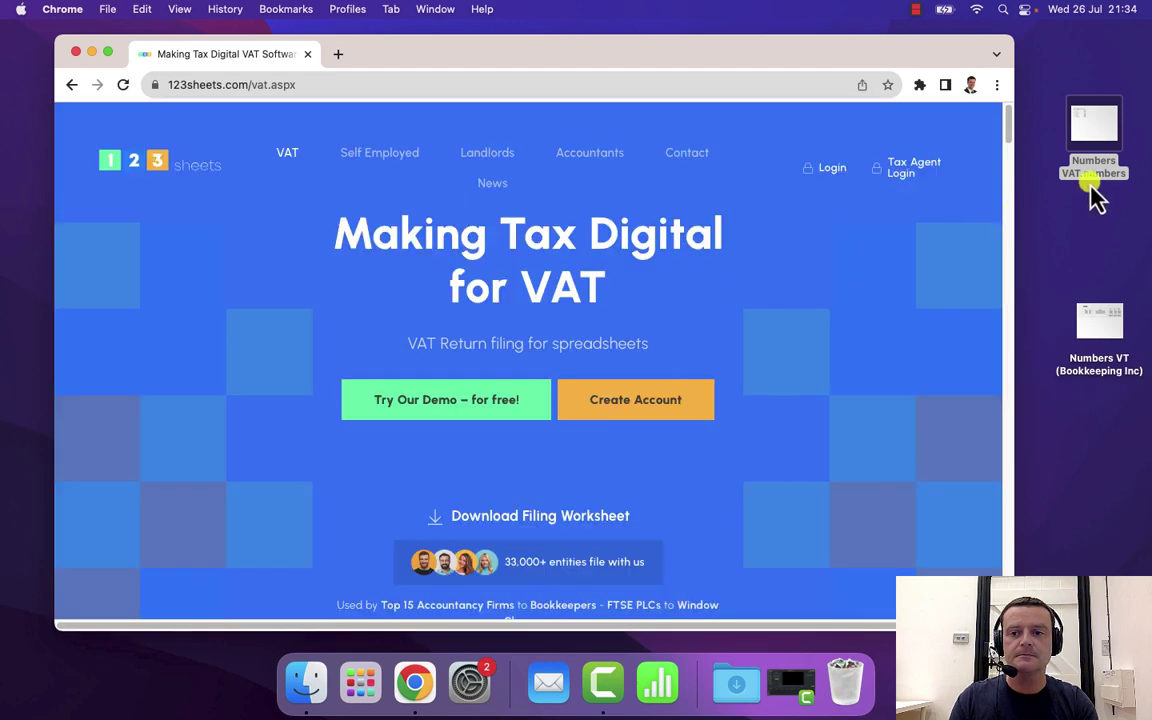
- Open Numbers VAT.numbers from the desktop and view the VAT Return boxes, all at 0.00
double_click(1094, 155)
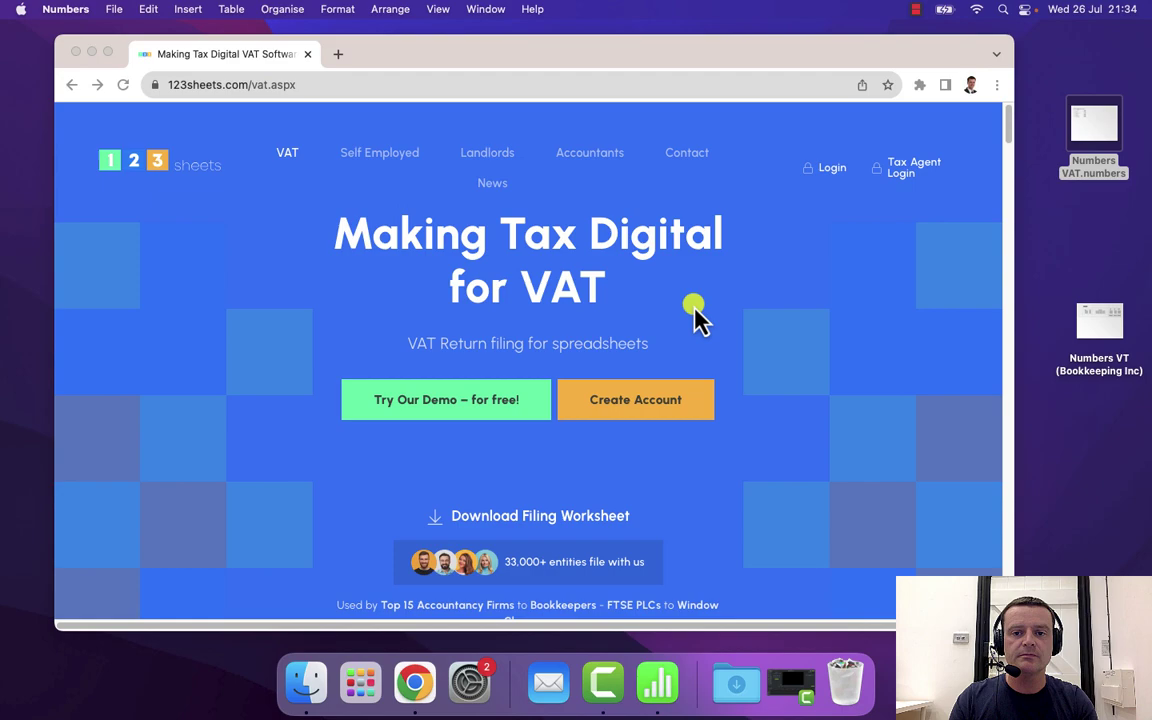
scroll(500, 453, "down", 2)
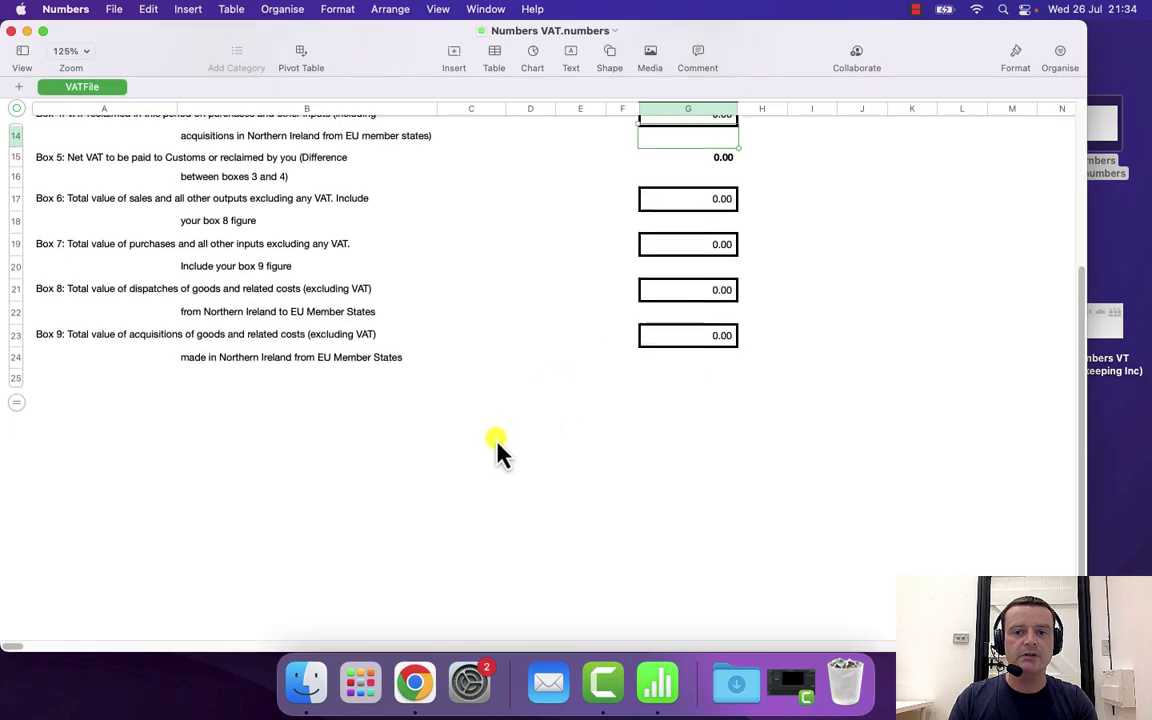
scroll(500, 452, "up", 8)
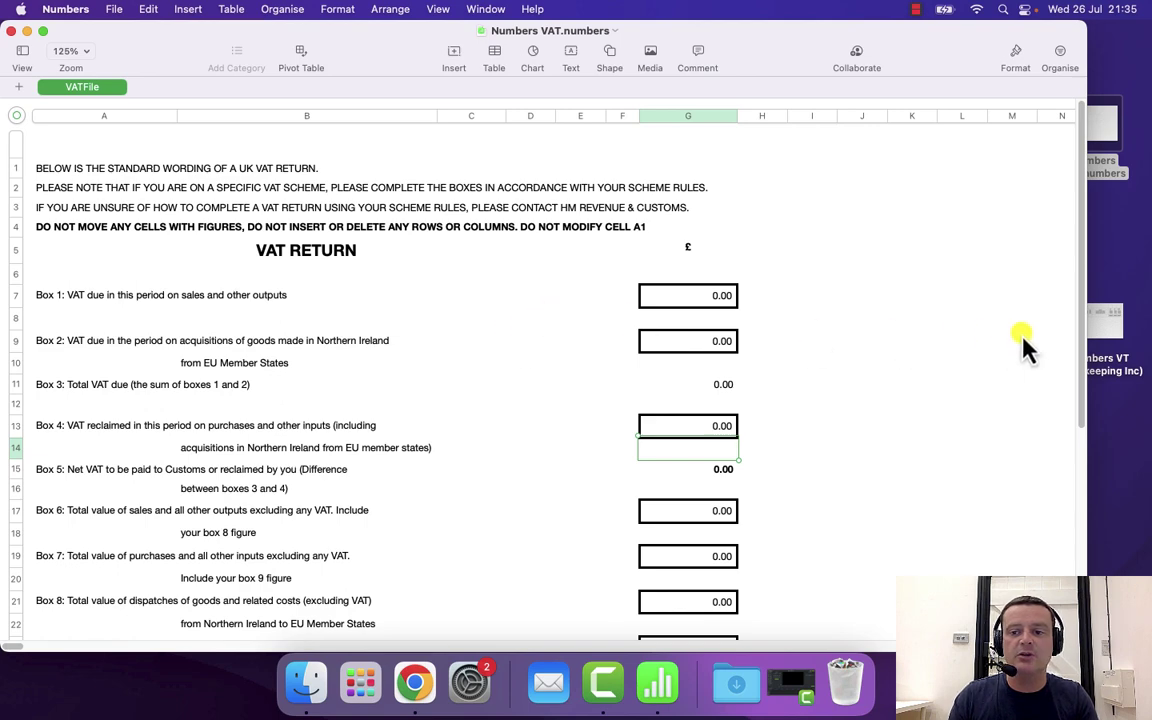
- Open the Numbers VT (Bookkeeping Inc) workbook from the desktop and view its Sales sheet
left_click(1104, 335)
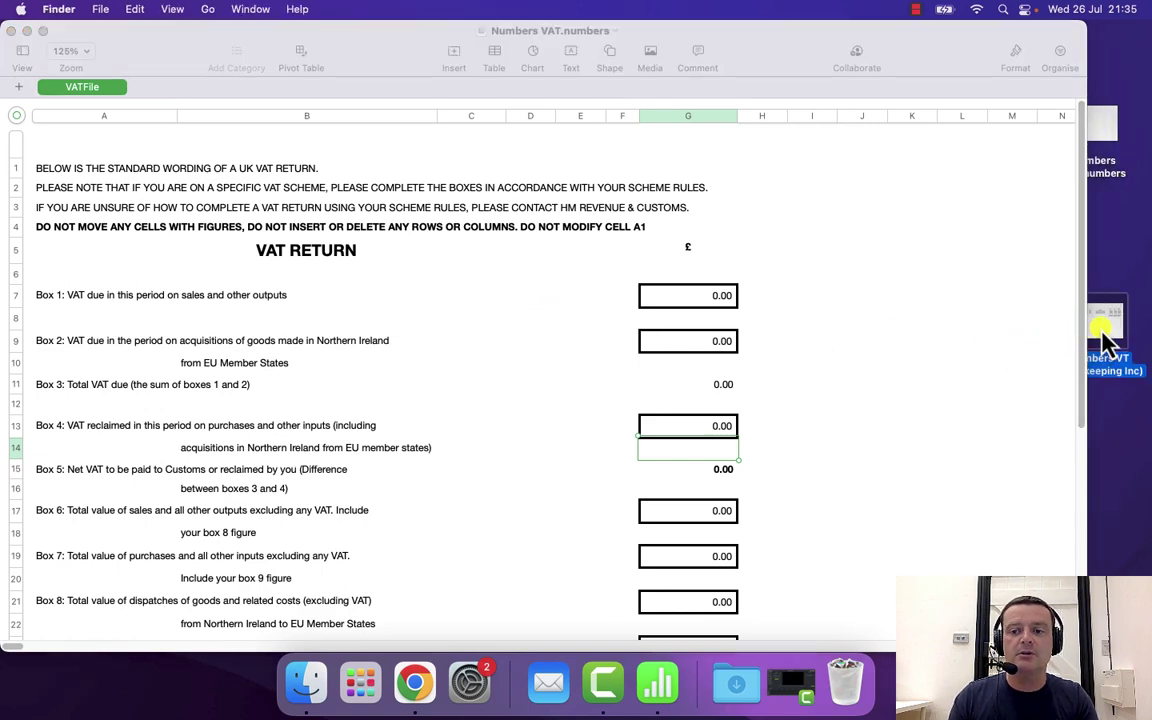
double_click(1104, 335)
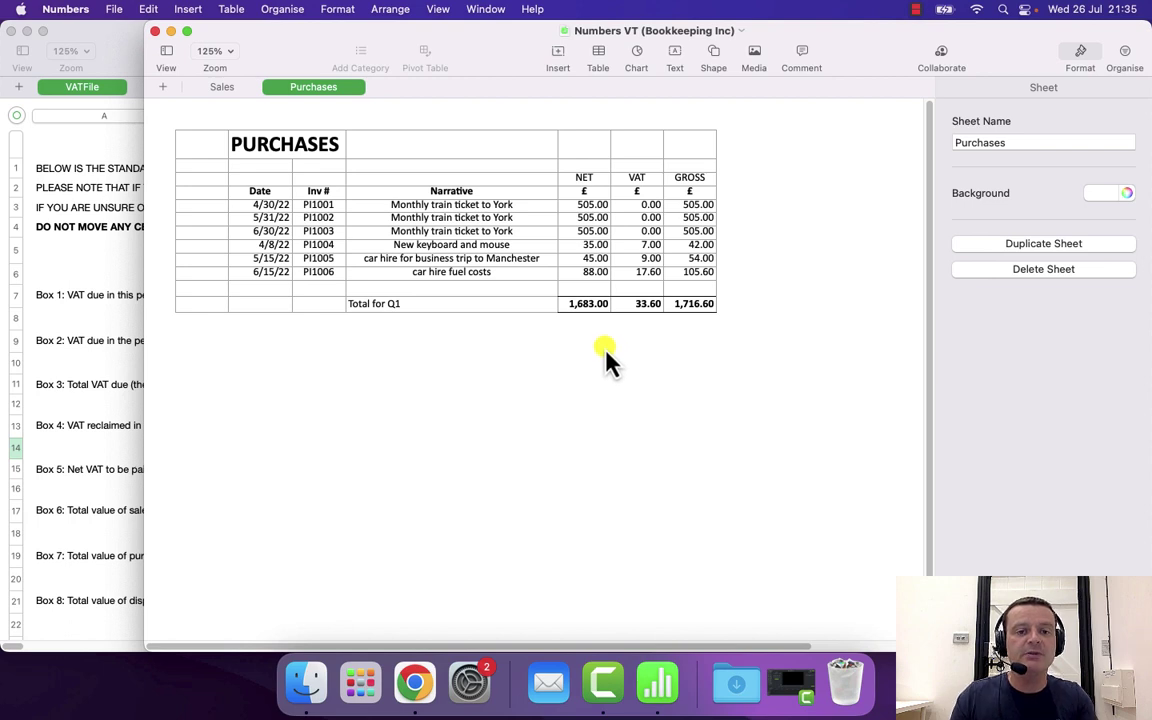
left_click(222, 88)
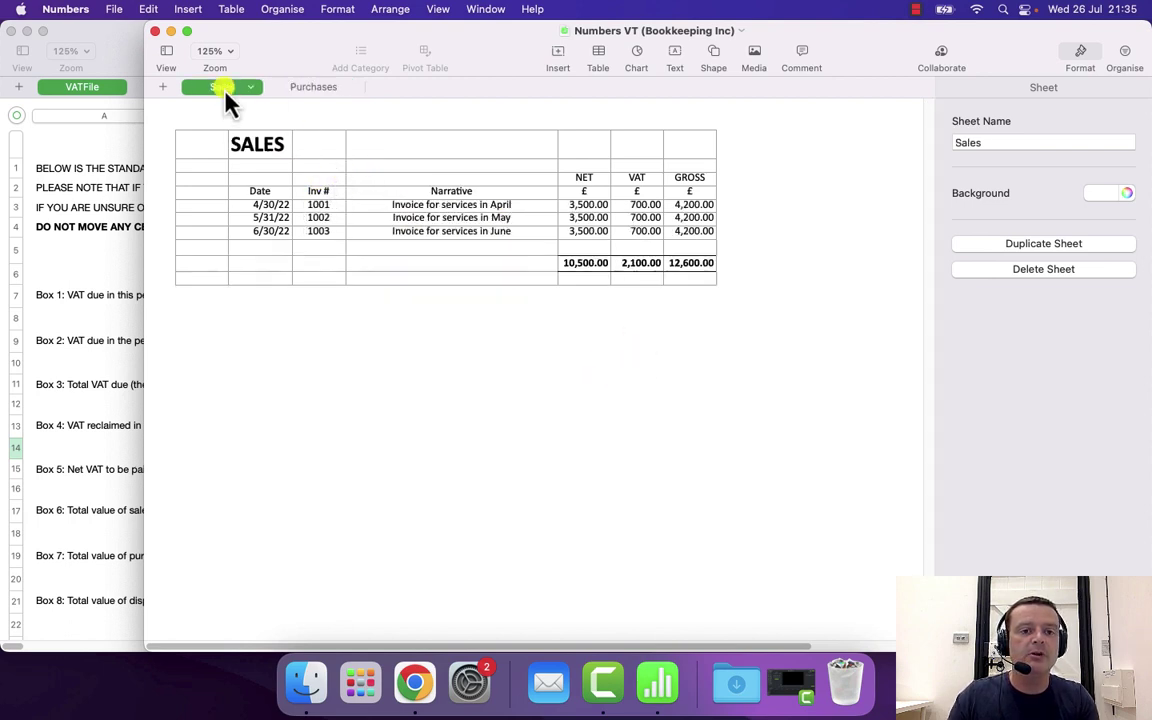
- Copy the VATFile sheet from Numbers VAT, then open the sheet menu on the bookkeeping workbook's Purchases tab
left_click(108, 141)
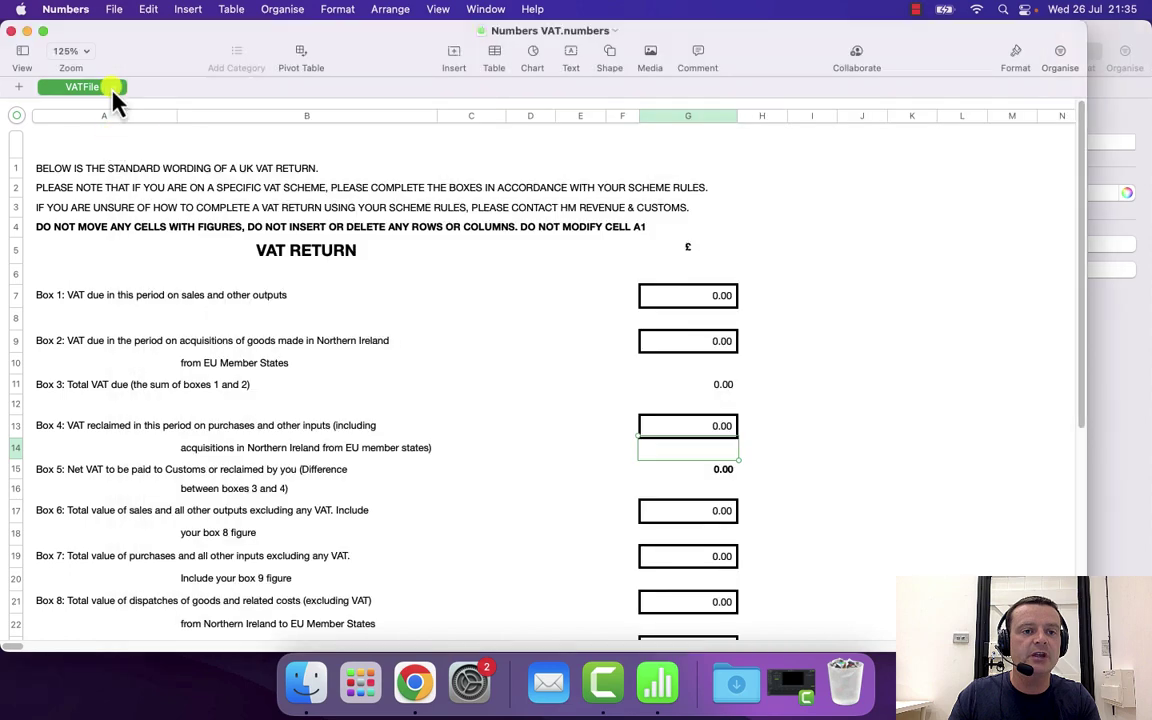
left_click(119, 88)
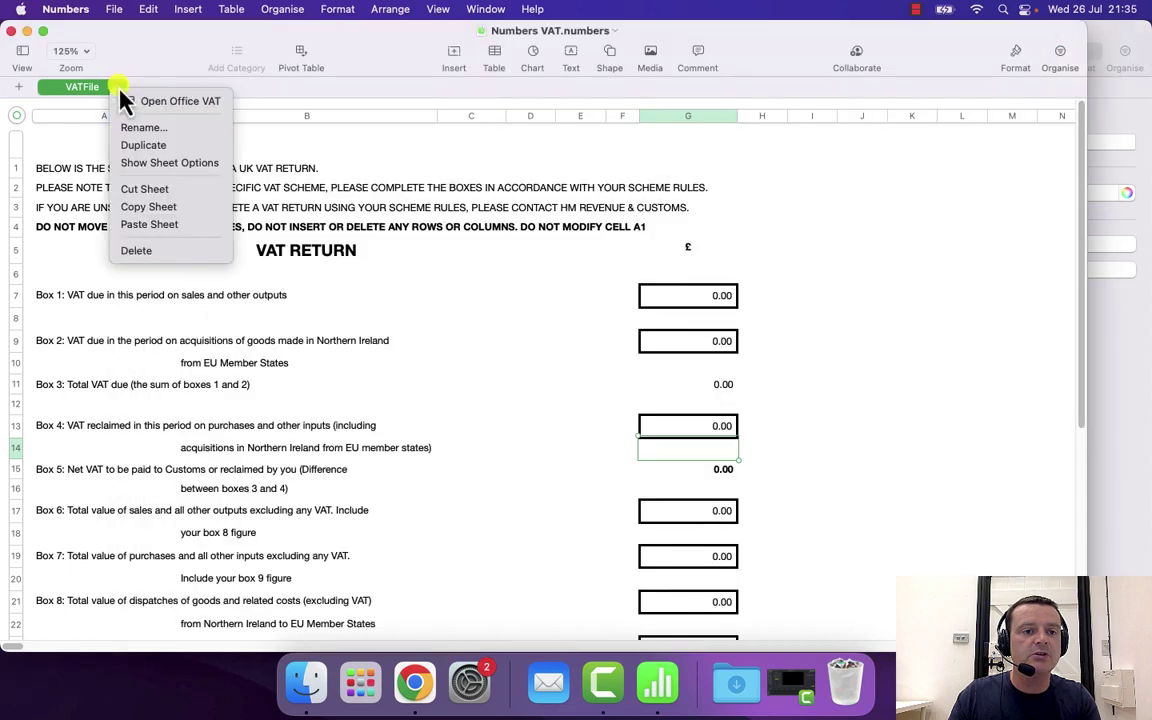
left_click(142, 210)
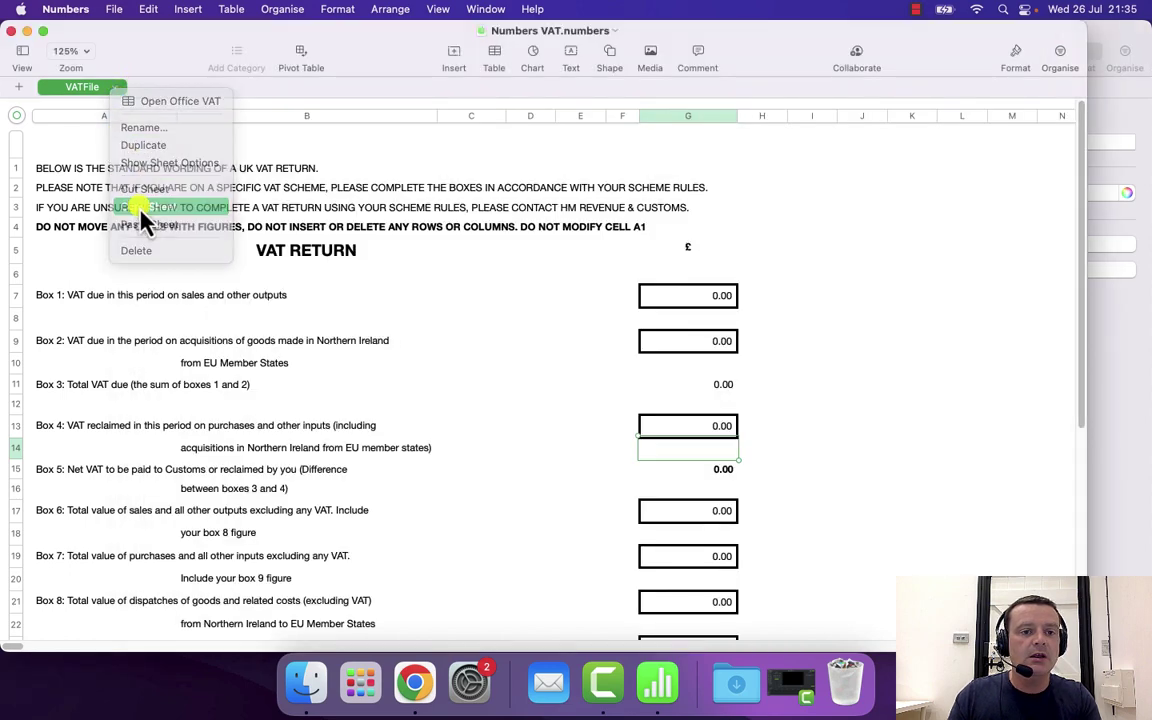
left_click(1124, 103)
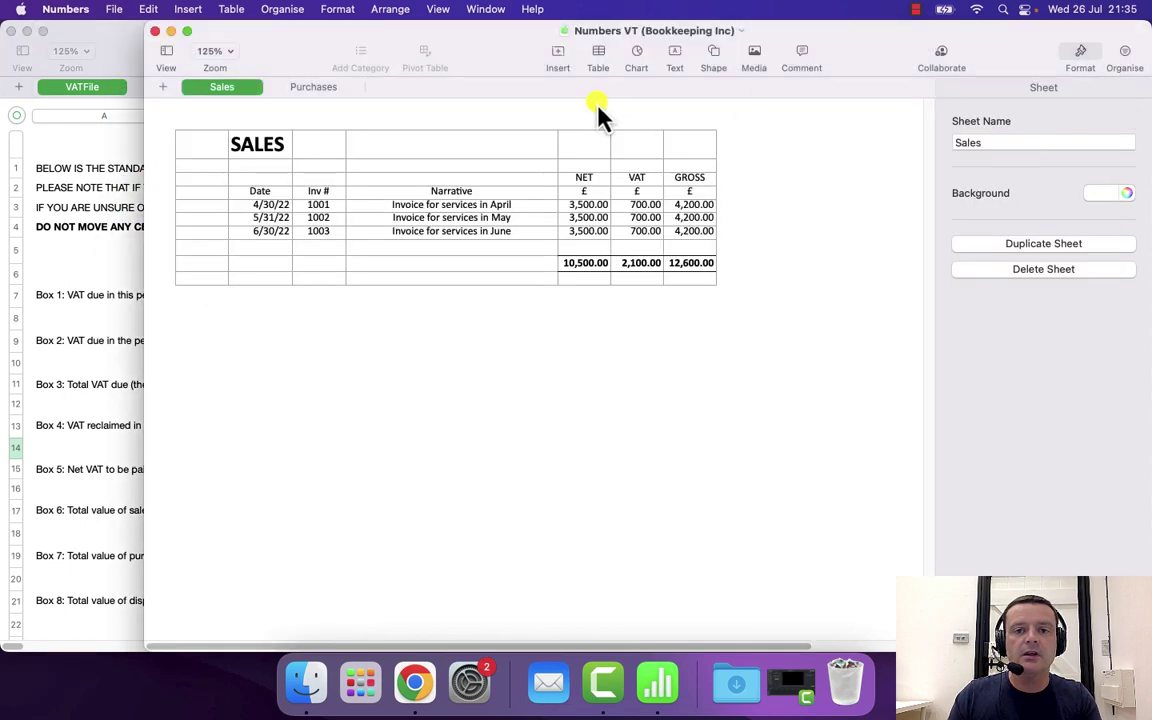
left_click(357, 92)
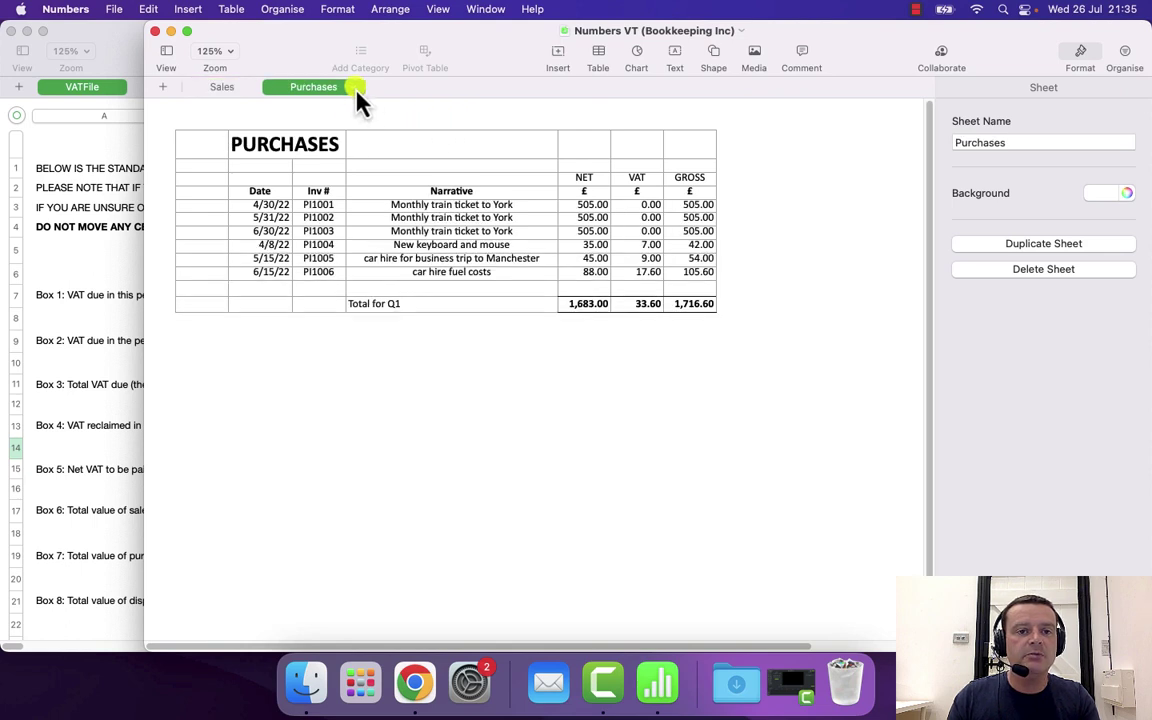
right_click(357, 92)
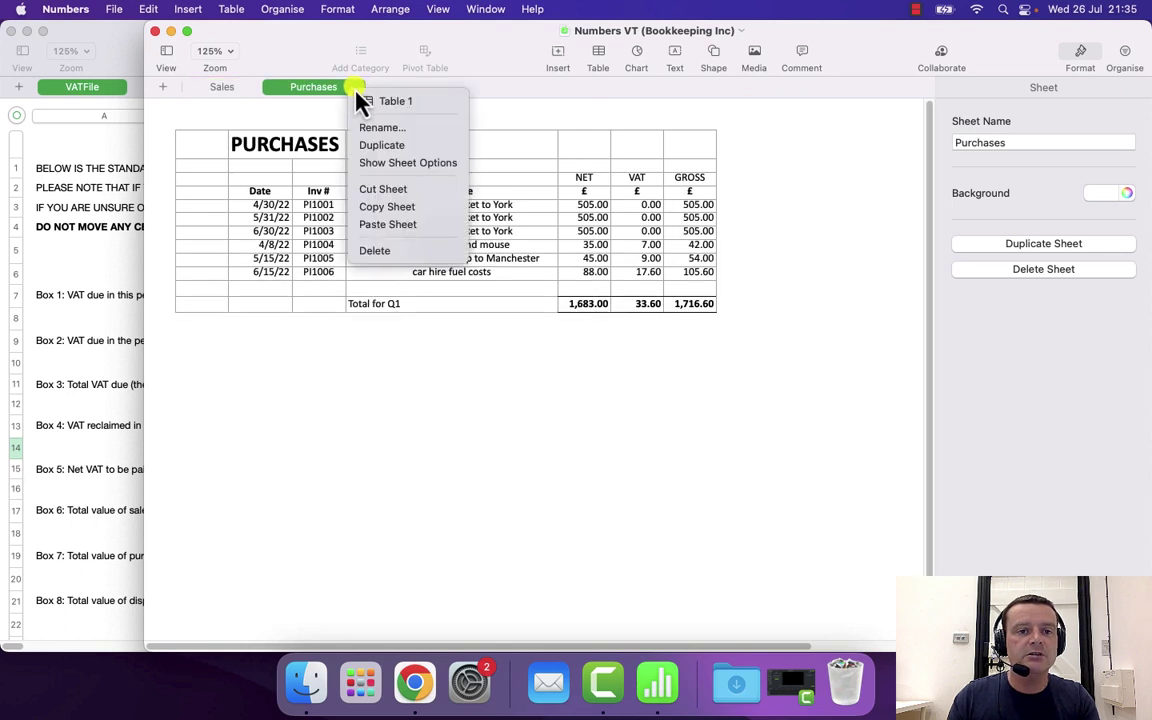
- Paste the VATFile sheet into the bookkeeping workbook and link Box 1 (G7) to the Sales VAT total 2,100.00
left_click(370, 224)
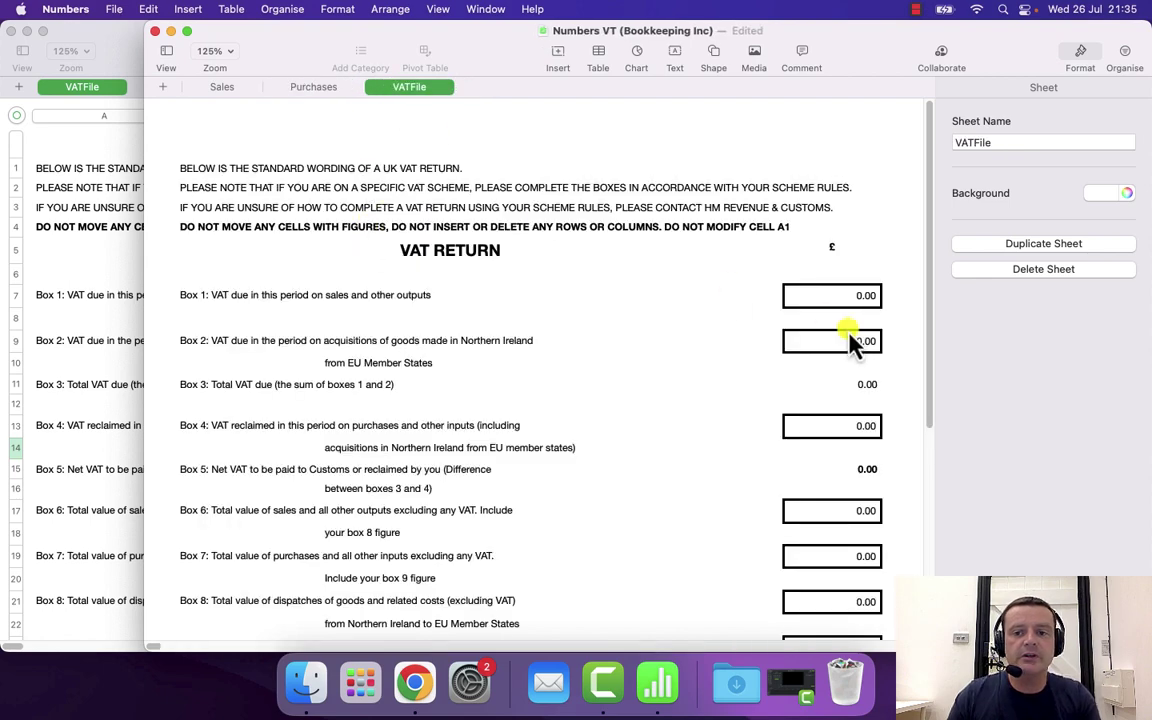
left_click(855, 310)
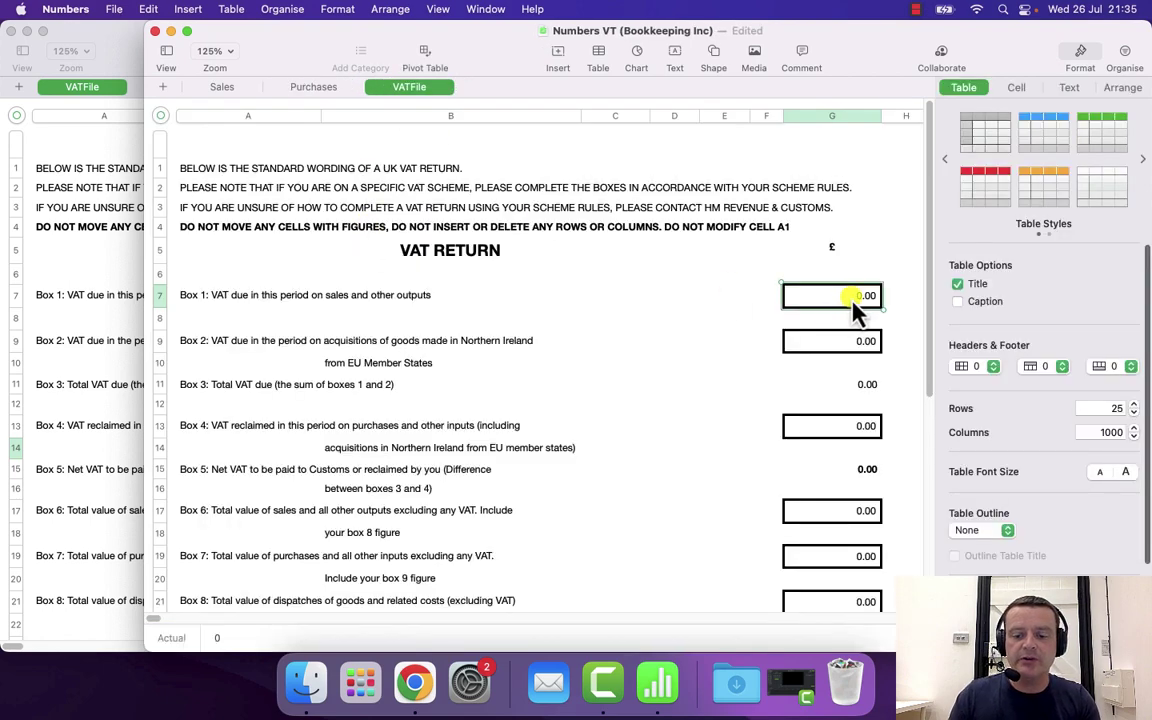
type("=")
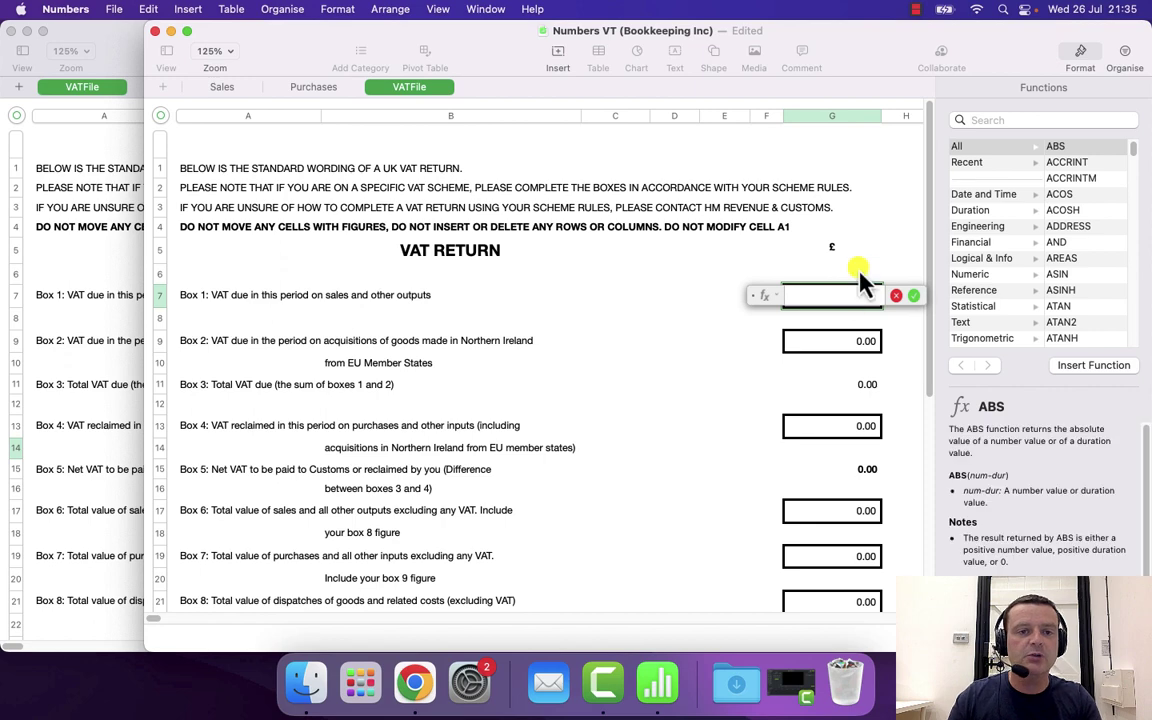
left_click(232, 87)
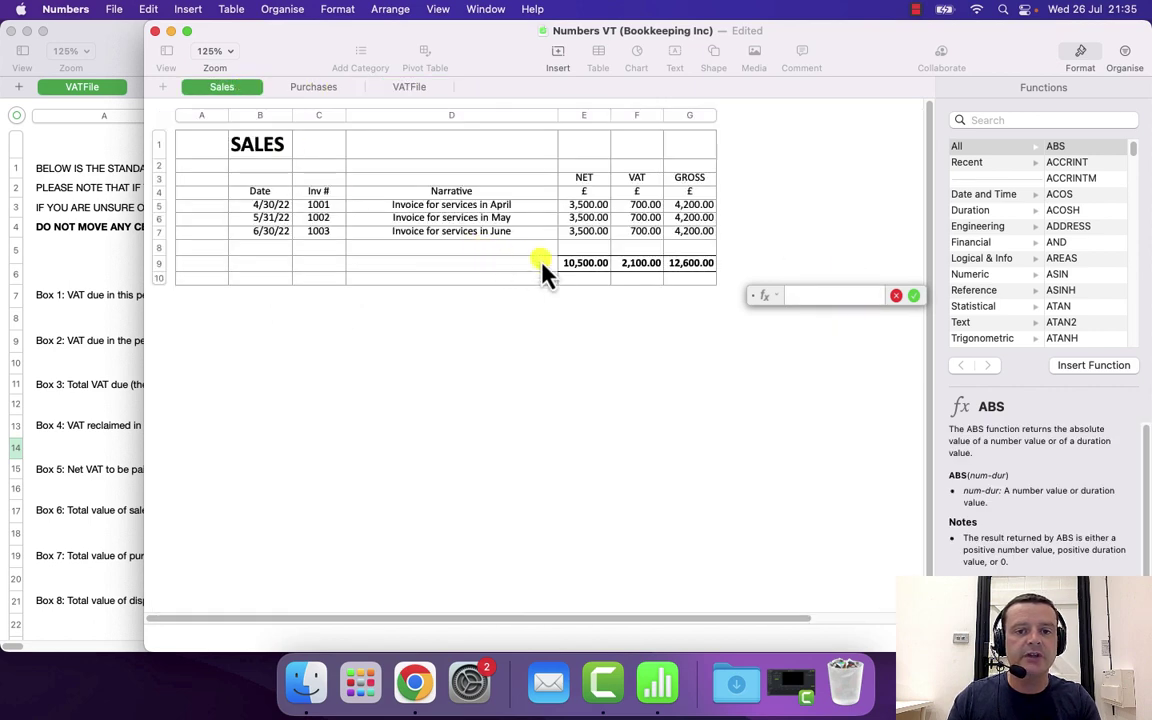
left_click(637, 263)
key("Return")
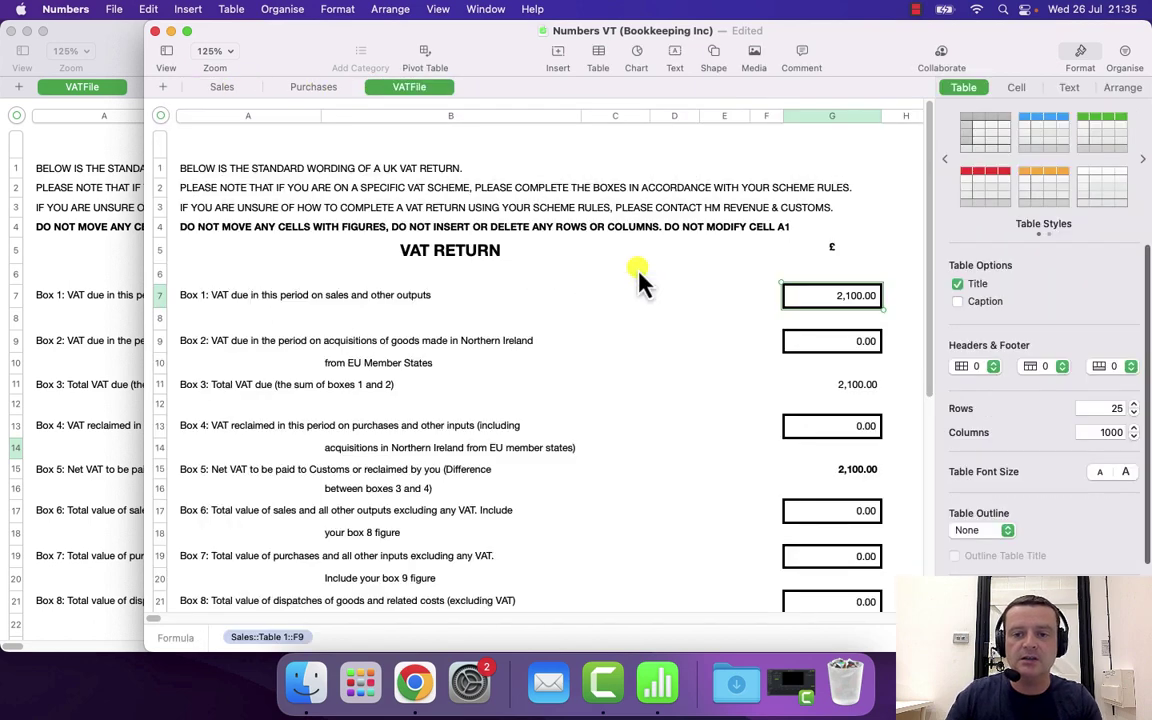
- Link Box 4 (G13) to the Purchases VAT total in F12 (33.60)
left_click(791, 430)
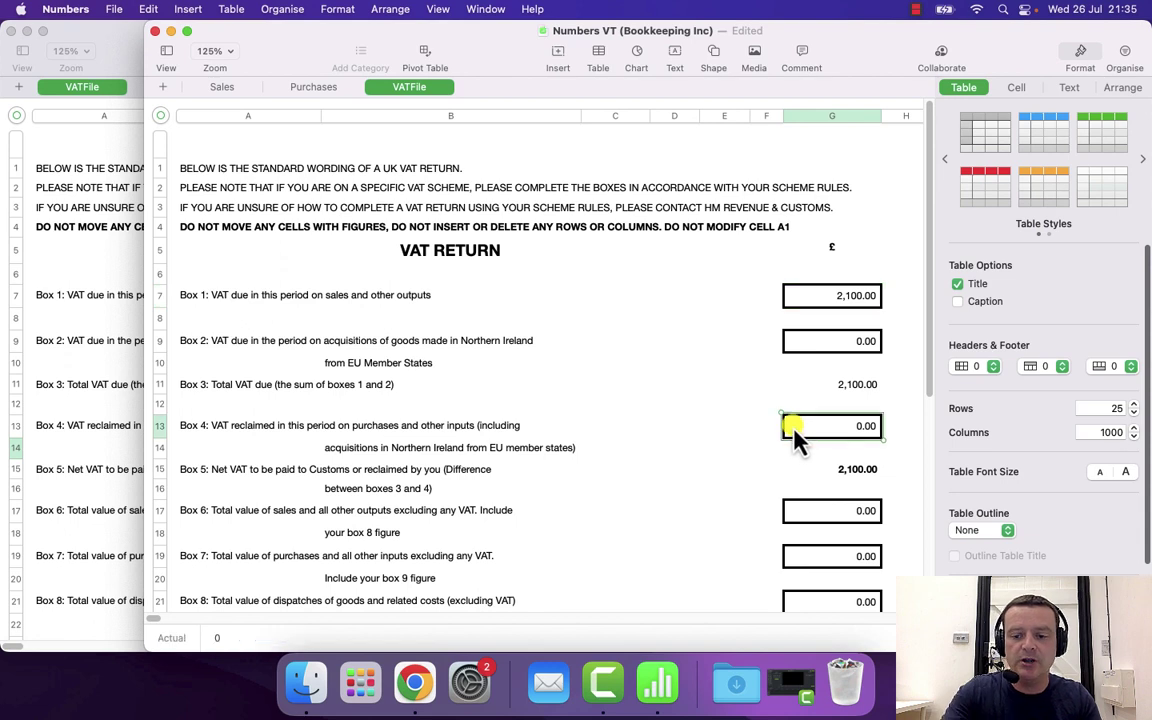
type("=")
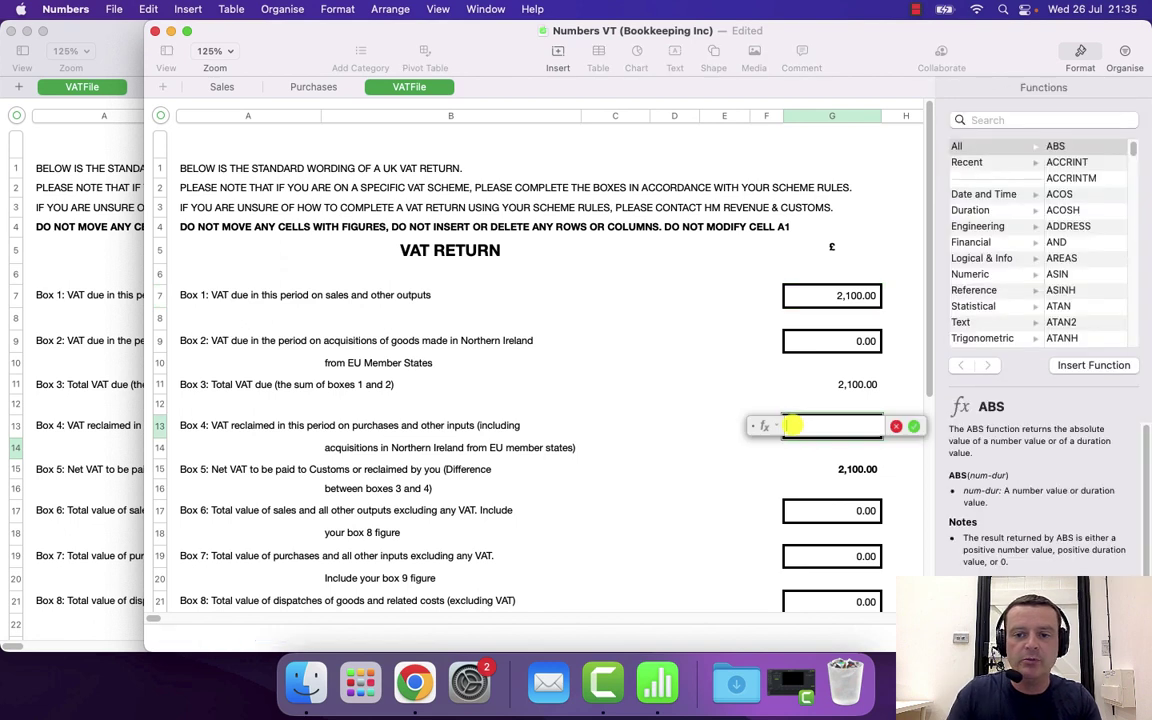
left_click(320, 92)
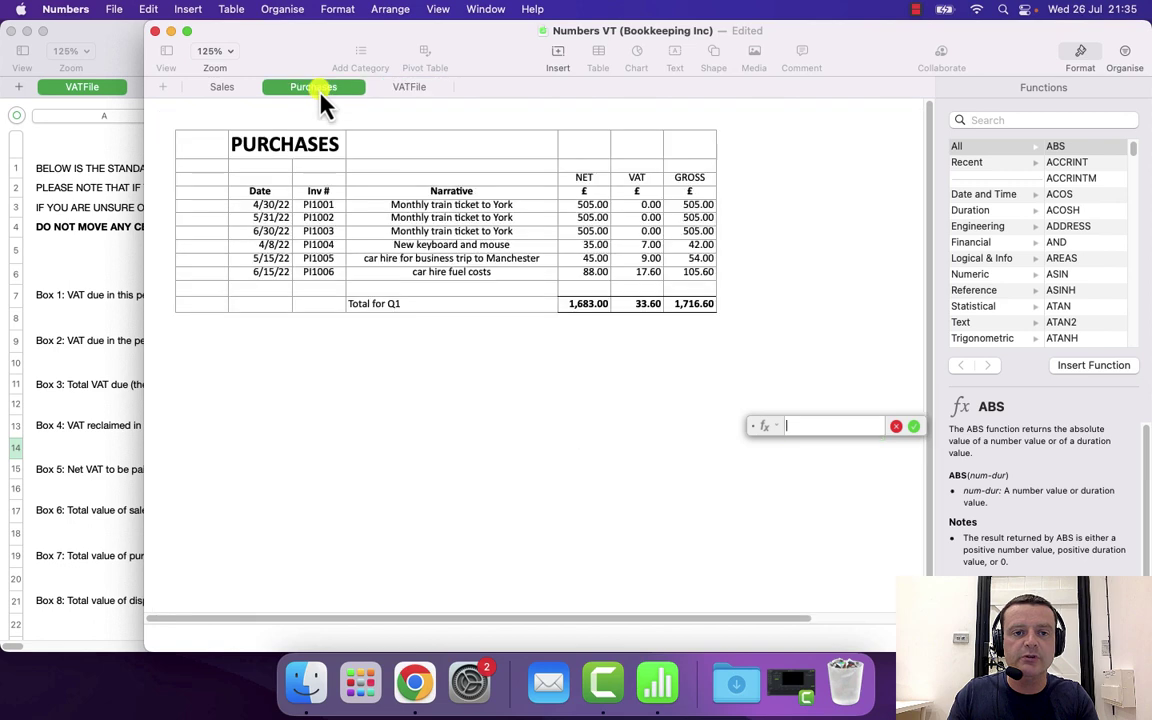
left_click(640, 309)
key("Return")
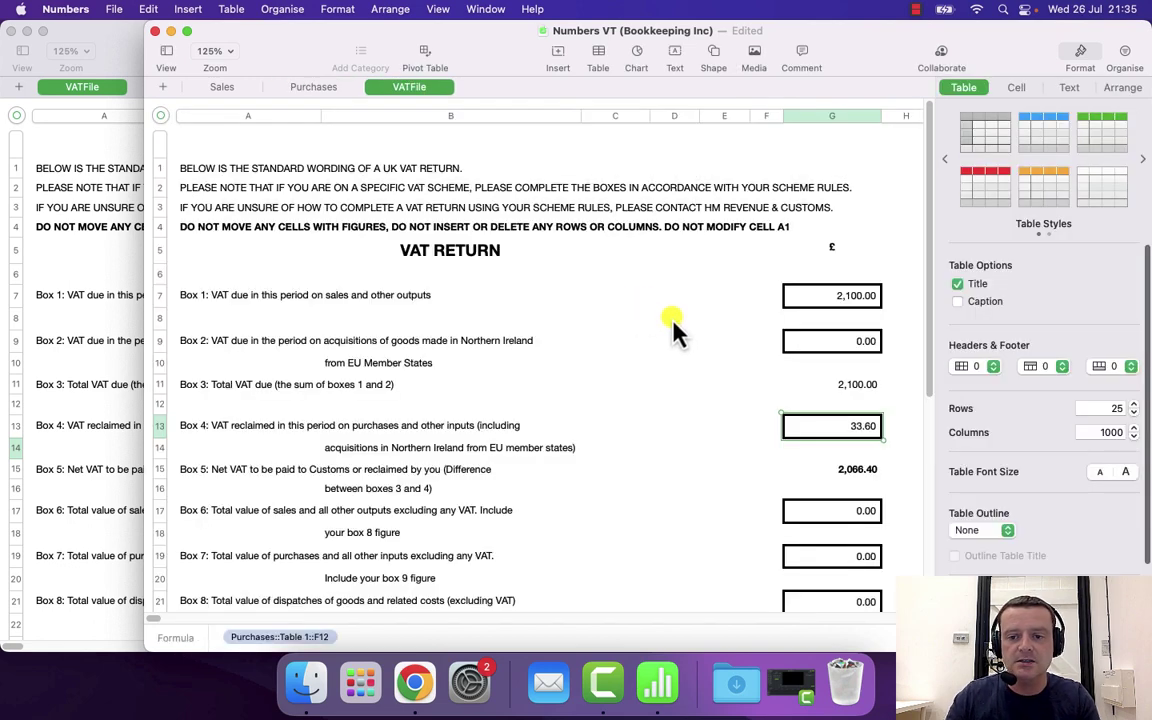
- Link Box 6 (G17) to the Sales net total E9 and Box 7 (G19) to Purchases net 1,683.00
left_click(805, 515)
type("=")
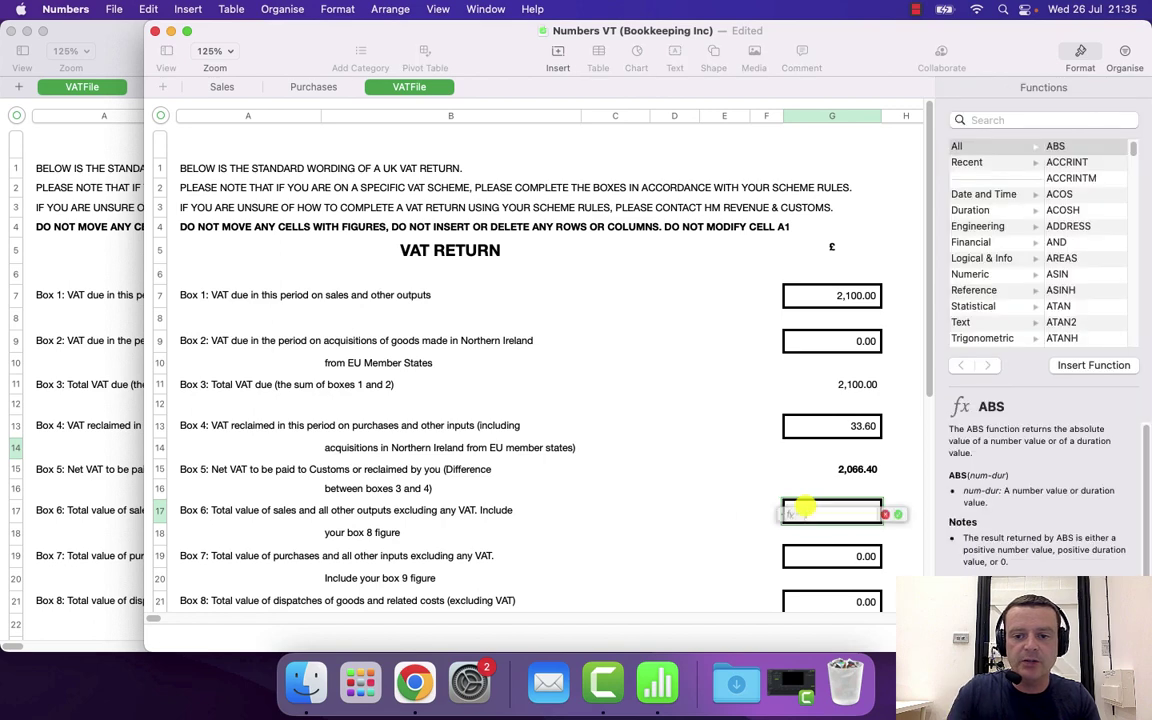
left_click(222, 87)
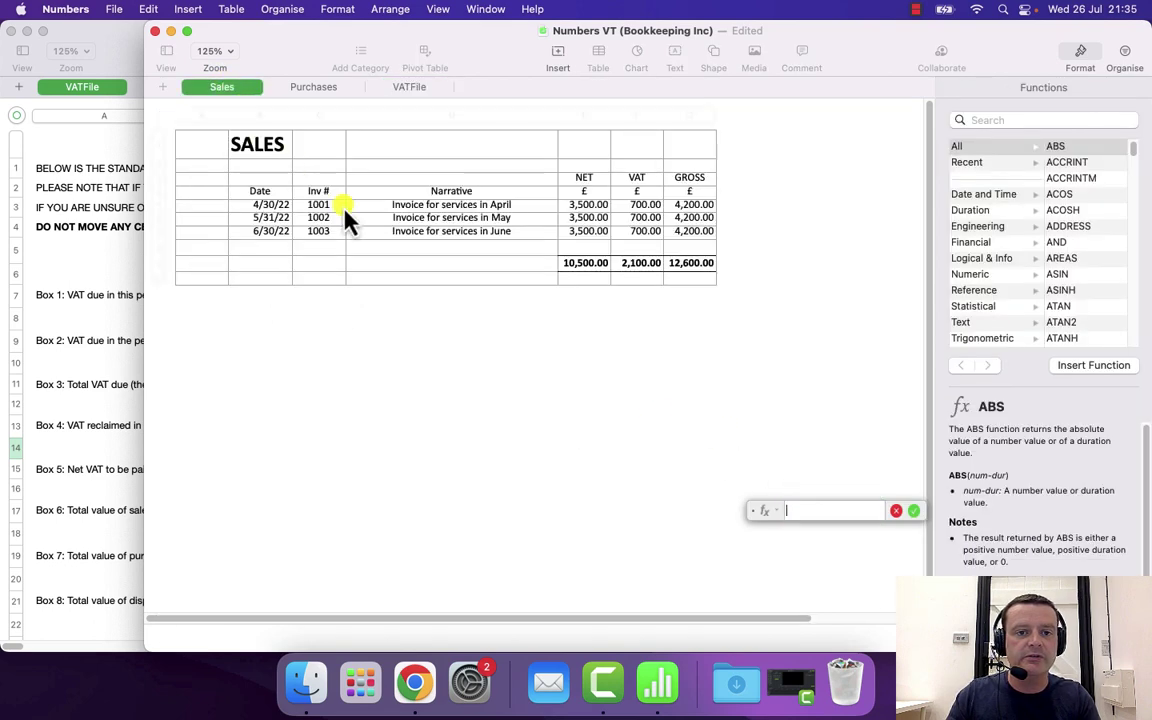
left_click(592, 266)
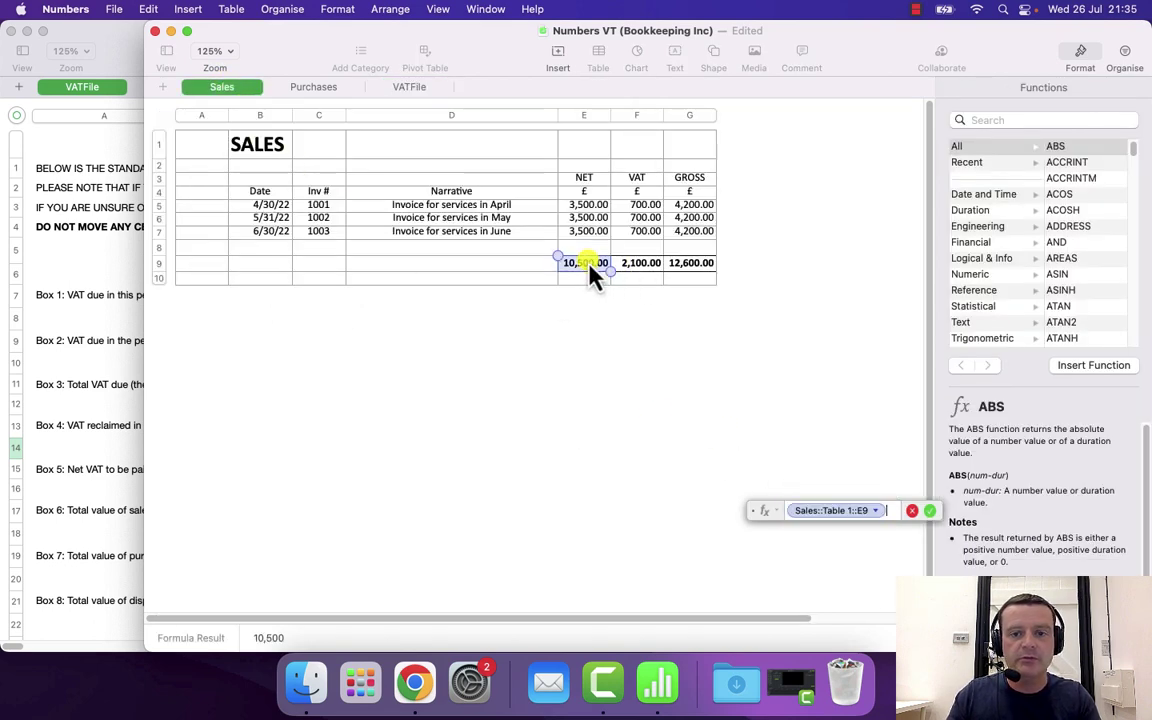
key("Return")
left_click(800, 556)
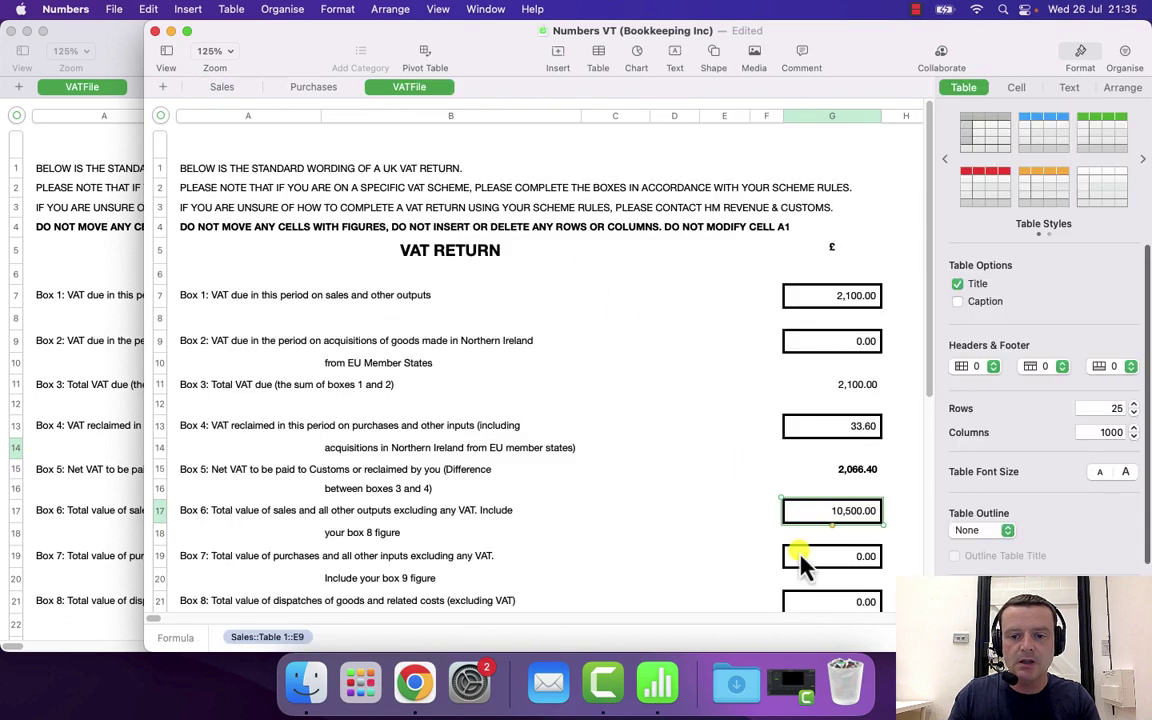
type("=")
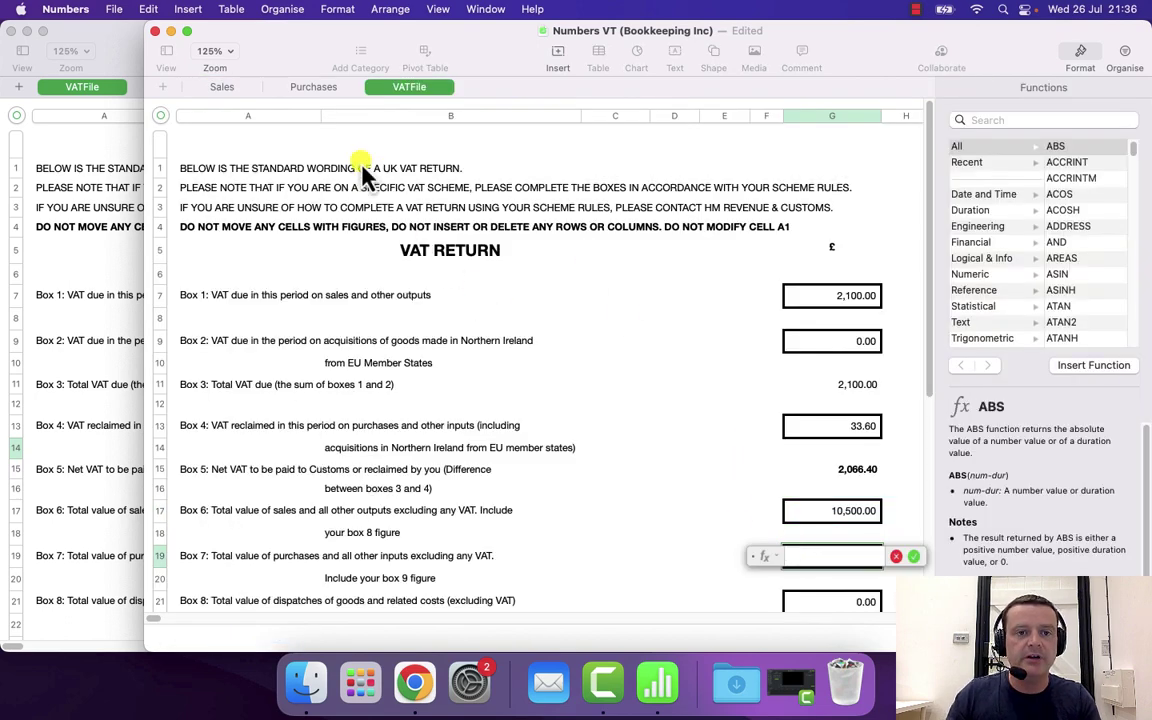
left_click(315, 87)
left_click(580, 305)
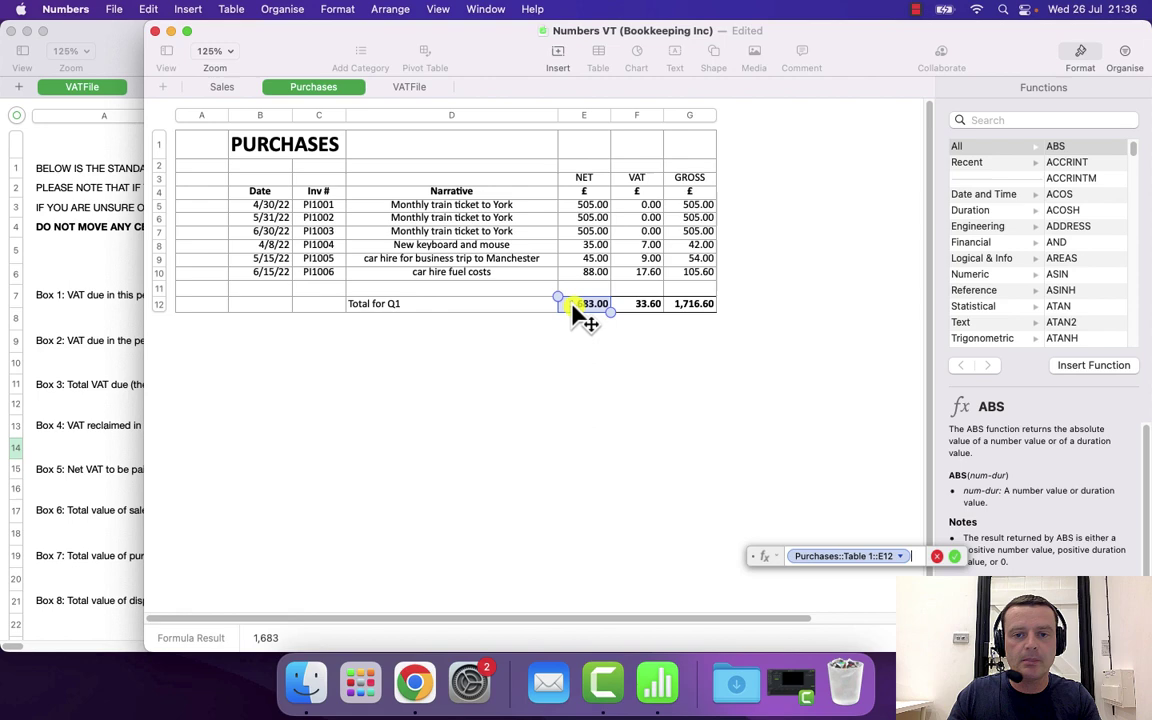
key("Return")
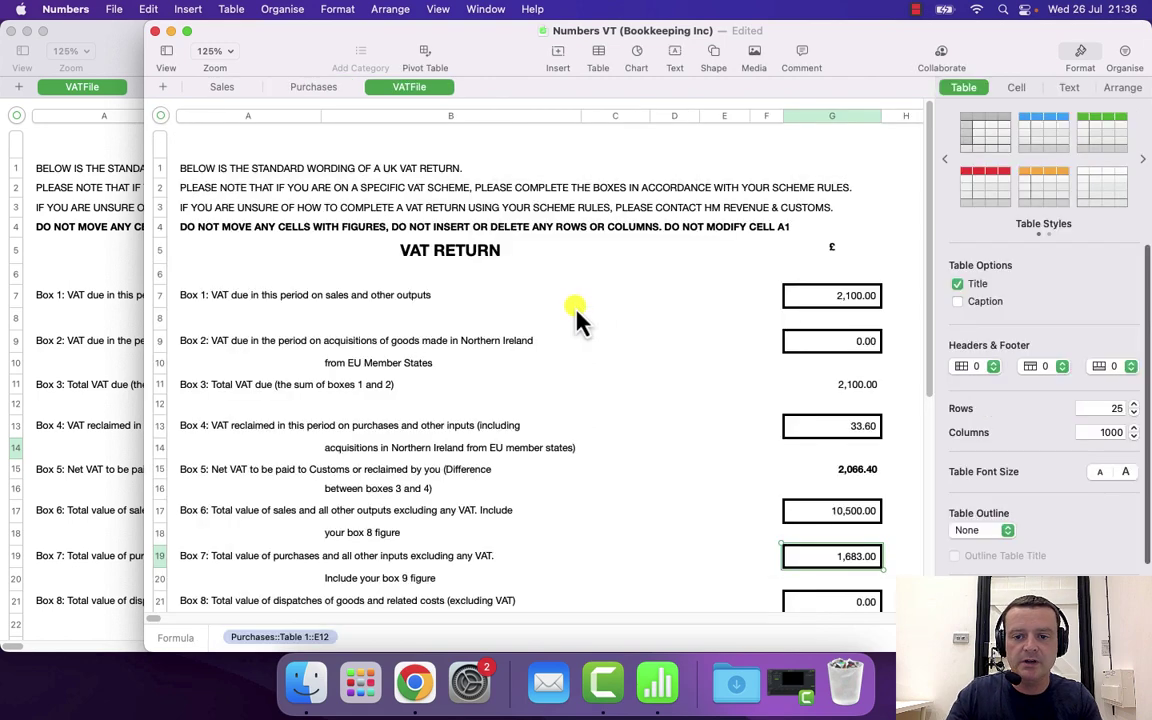
- Save the bookkeeping workbook and close both the Numbers VT and Numbers VAT windows
left_click(114, 9)
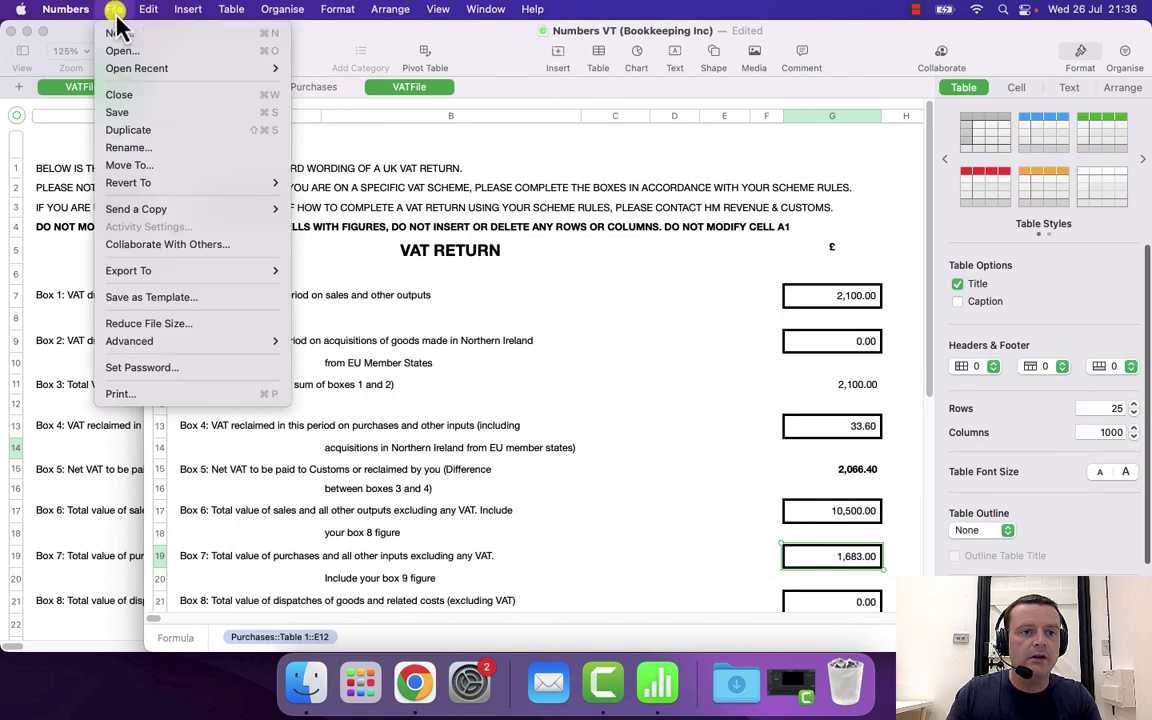
left_click(118, 112)
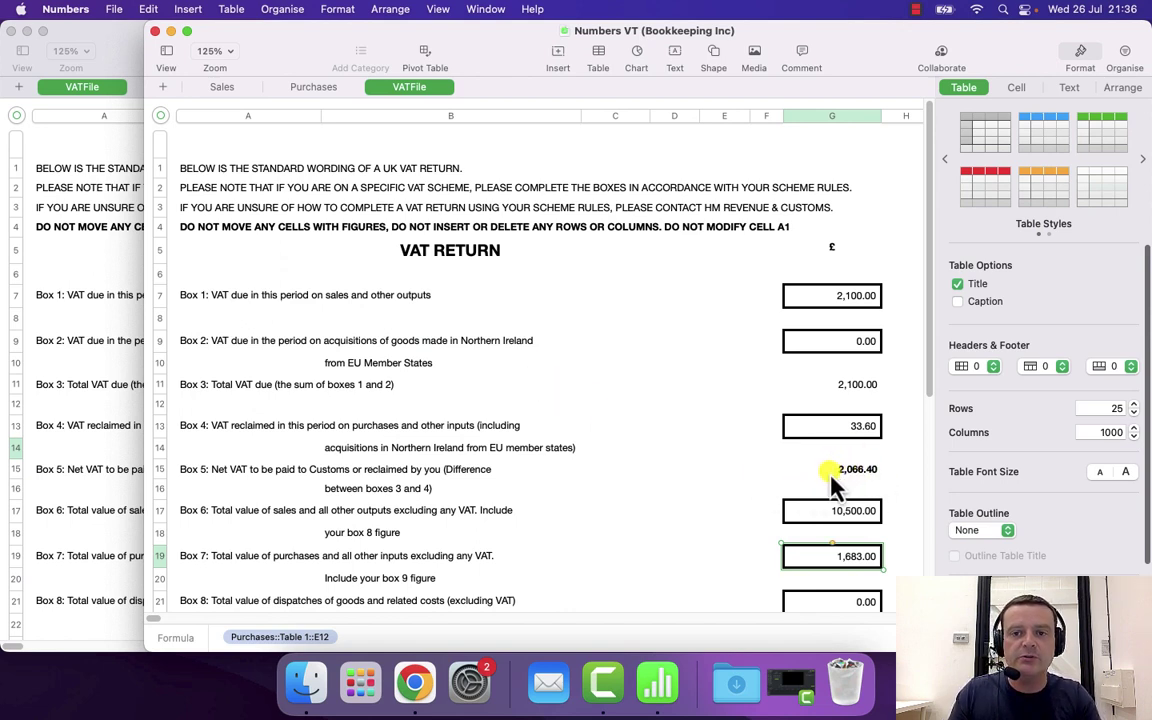
left_click(155, 32)
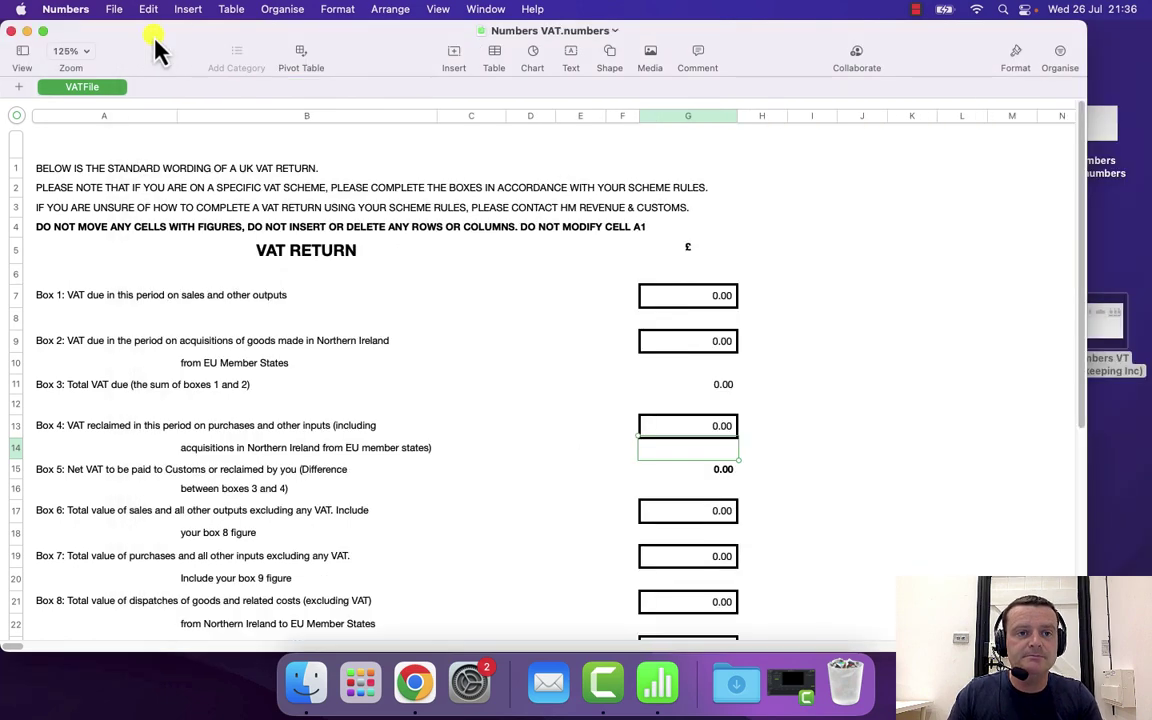
left_click(11, 31)
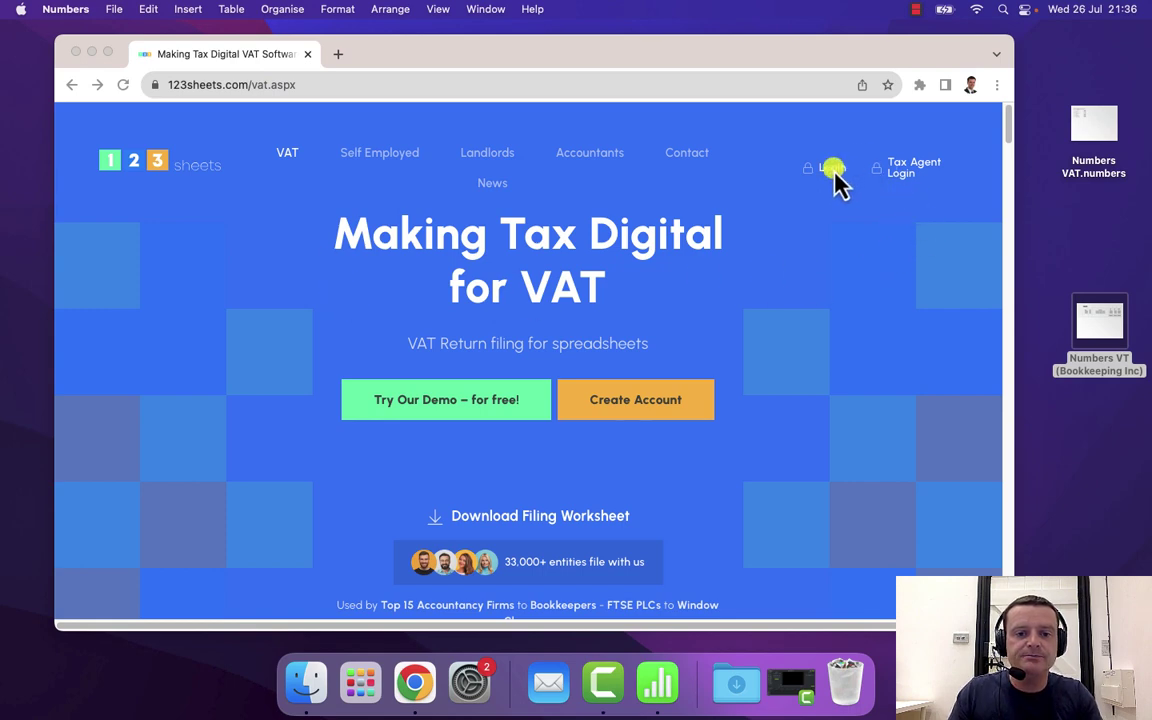
- Return to Chrome and open the free 123sheets demo for Example Co Ltd
left_click(462, 420)
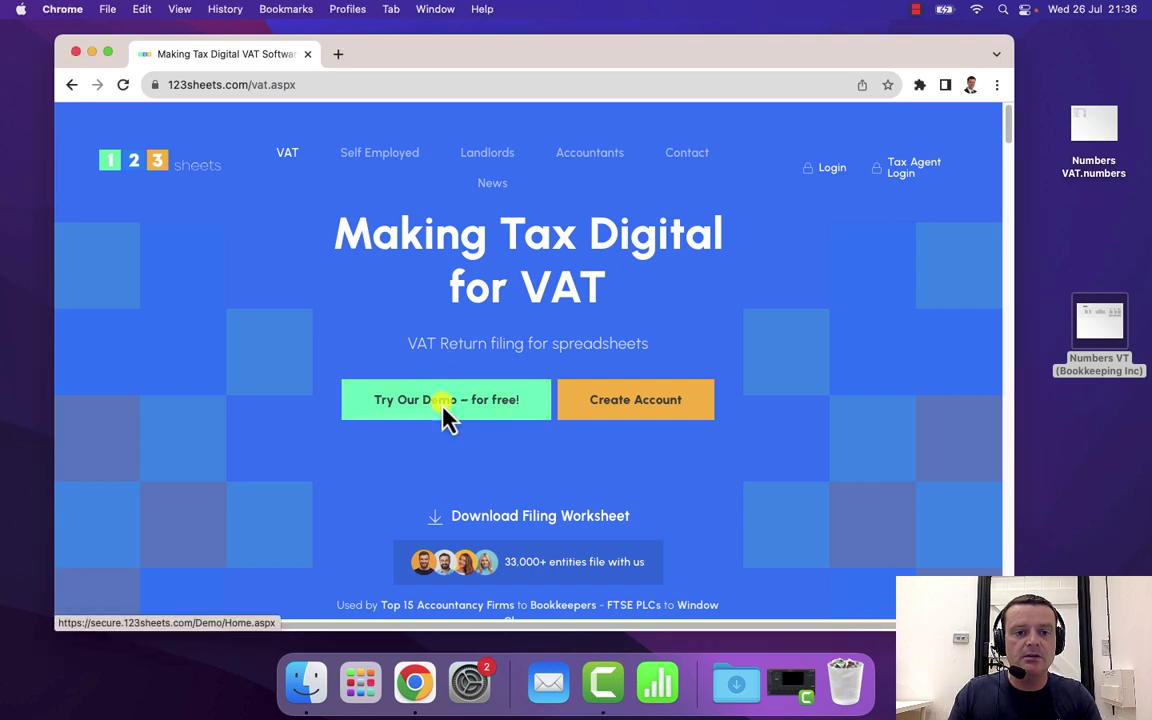
left_click(446, 404)
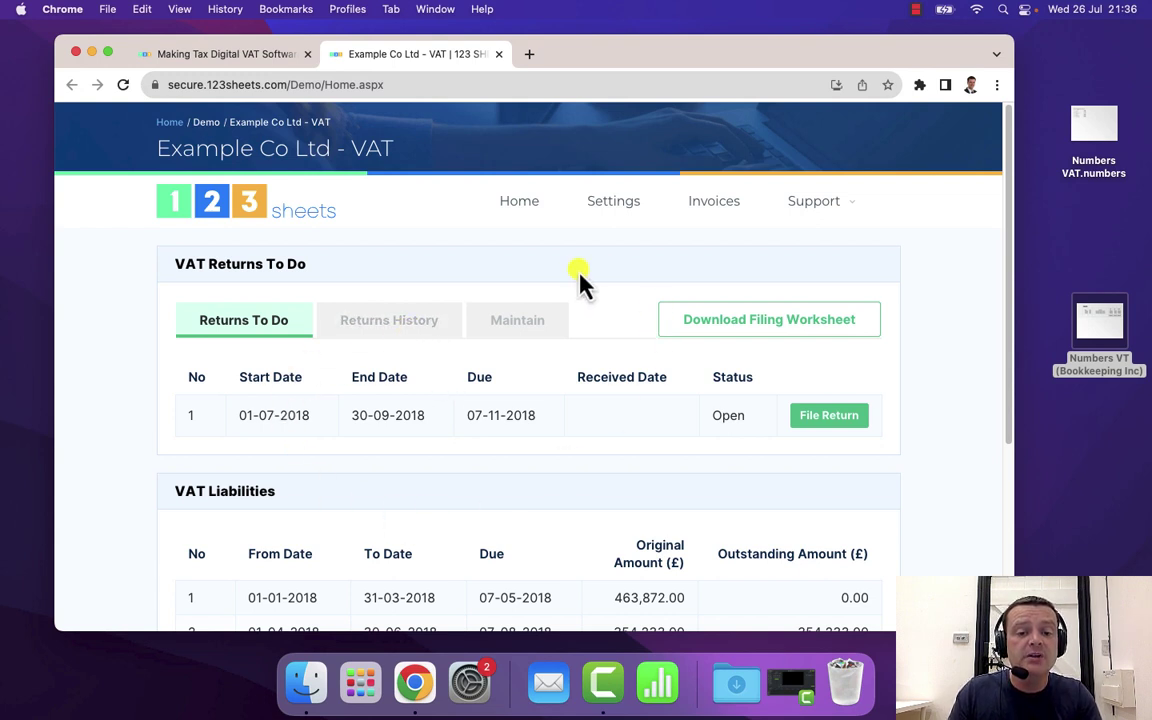
- Start filing the open VAT return and choose Apple Numbers as the upload format
left_click(838, 418)
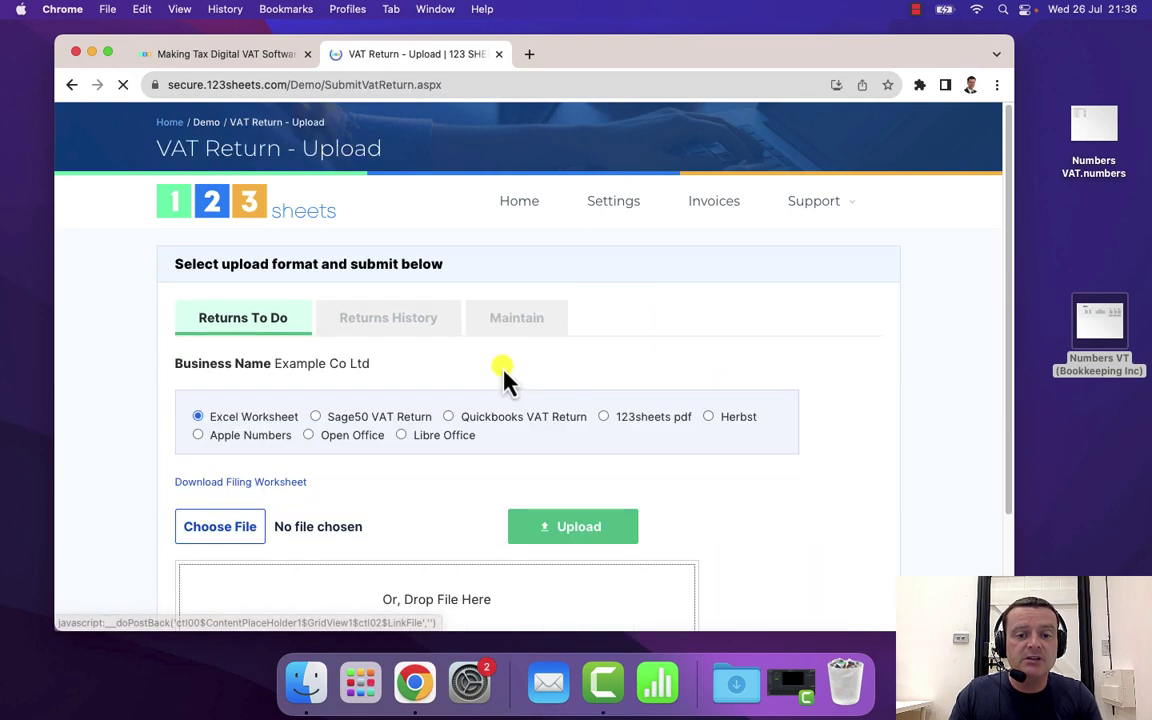
left_click(198, 438)
scroll(373, 489, "down", 3)
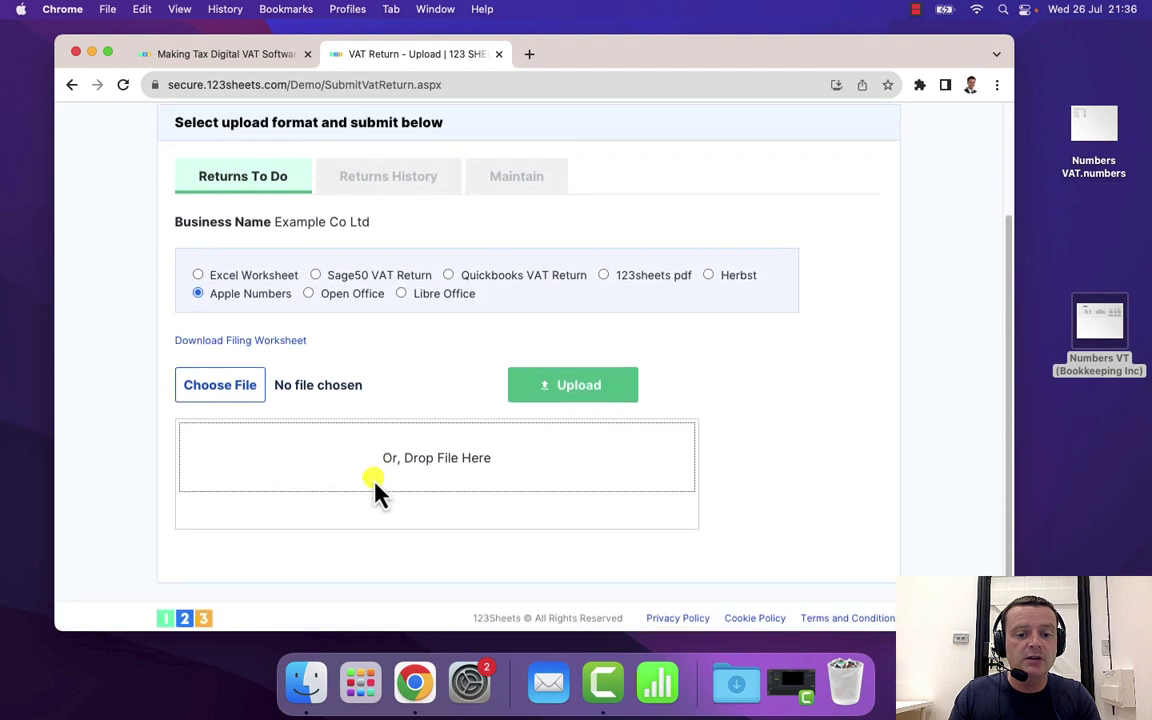
scroll(385, 495, "down", 1)
left_click_drag(497, 462, 382, 455)
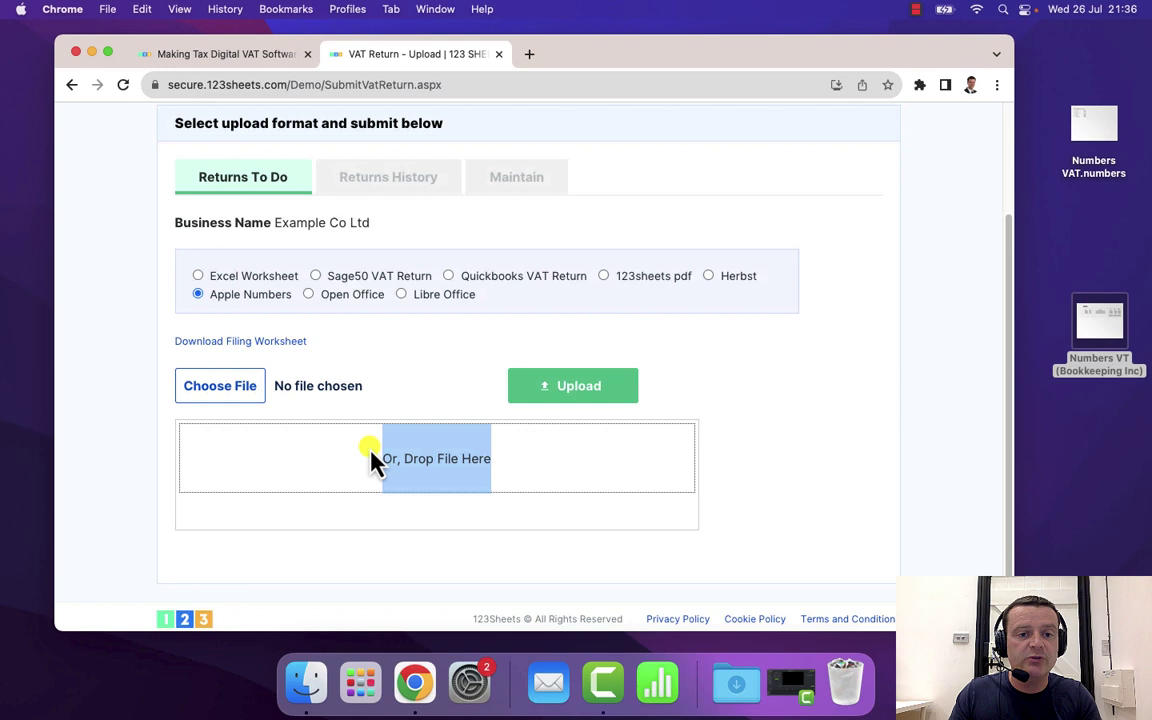
scroll(373, 458, "up", 3)
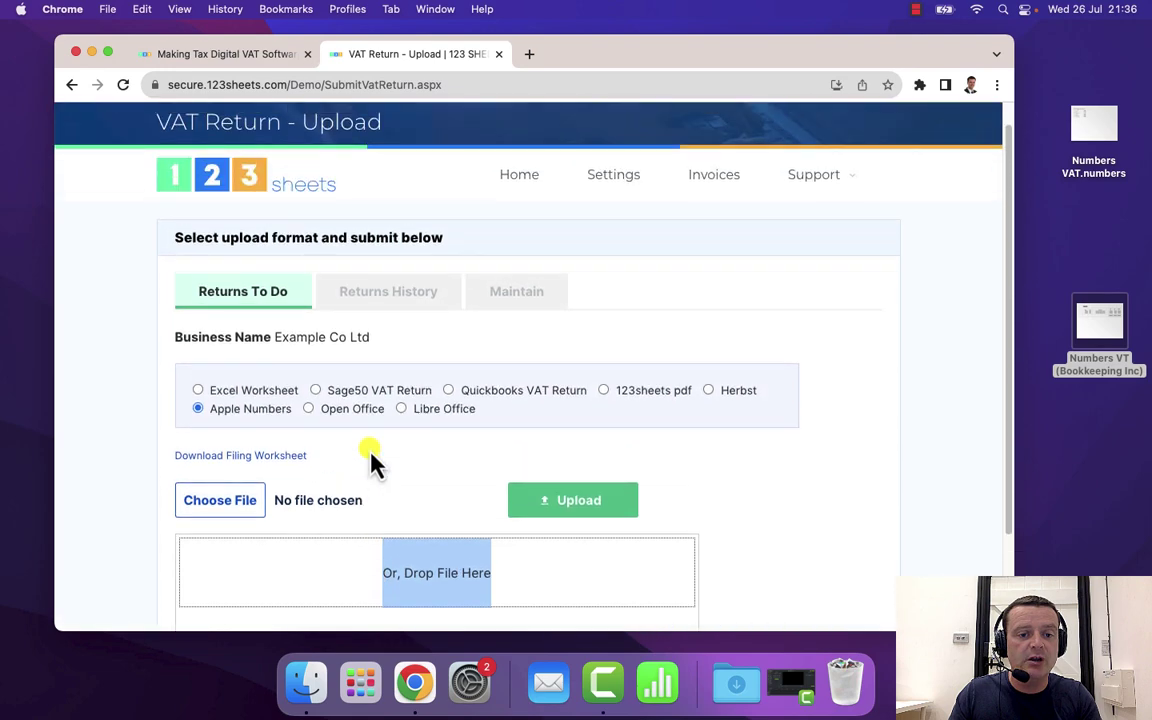
- Select the Numbers VT (Bookkeeping Inc) file and upload it
left_click(224, 502)
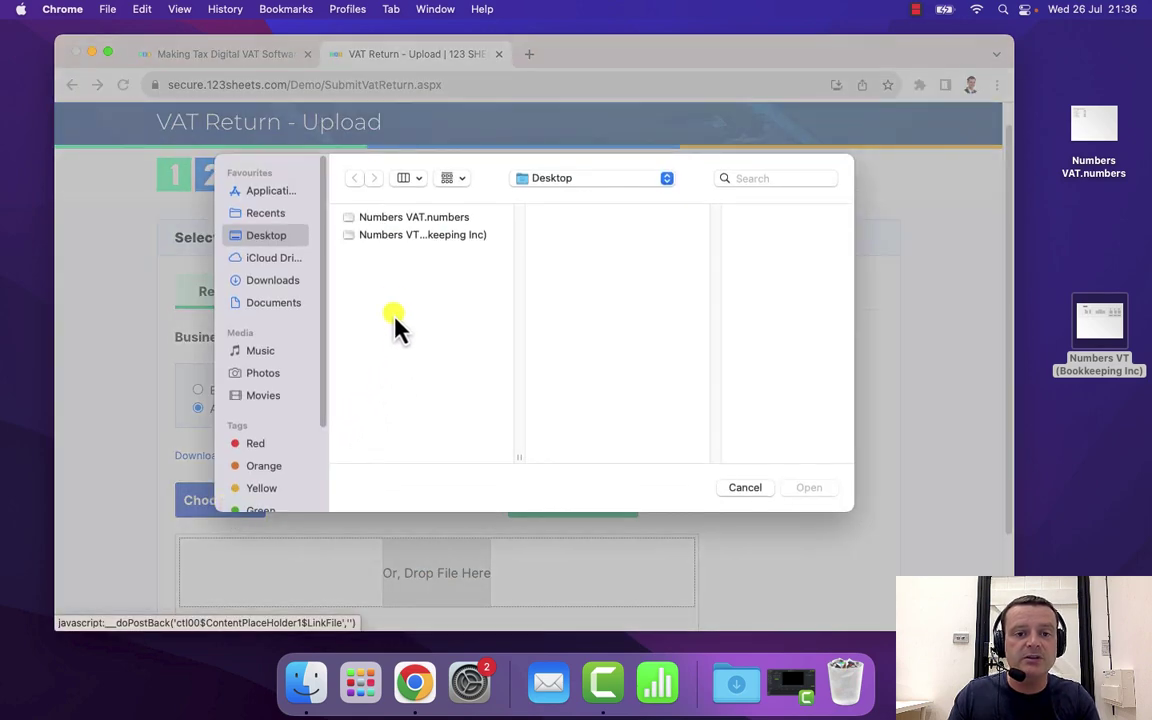
double_click(388, 235)
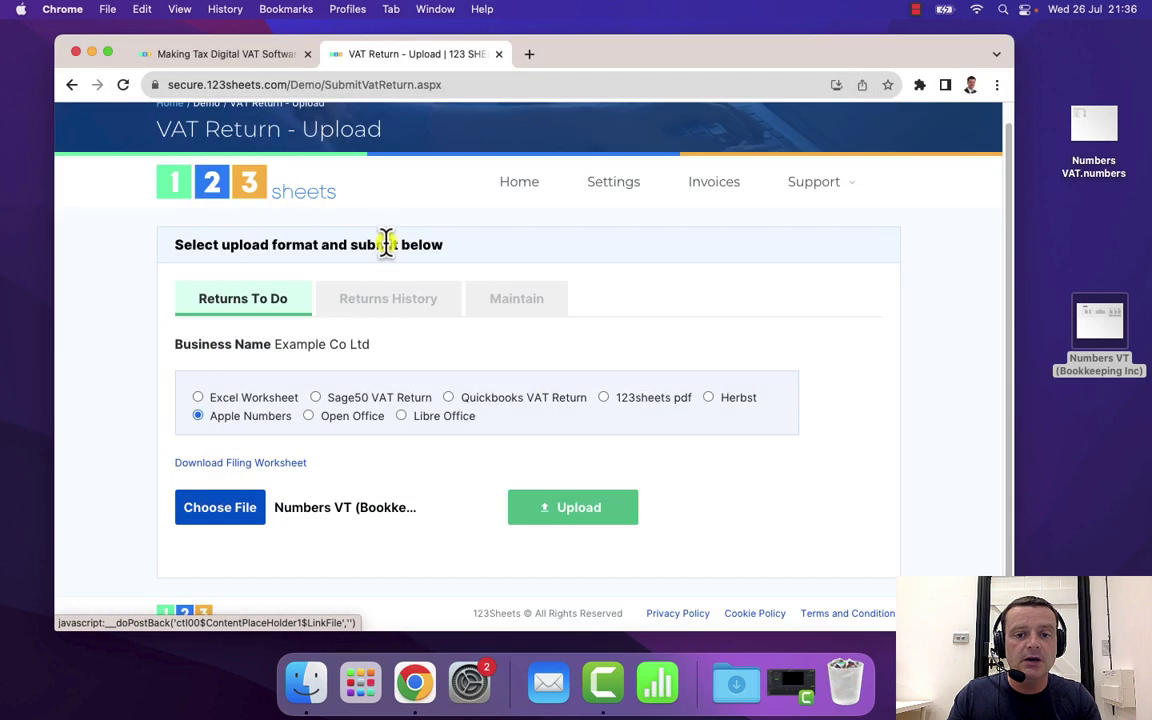
left_click(563, 506)
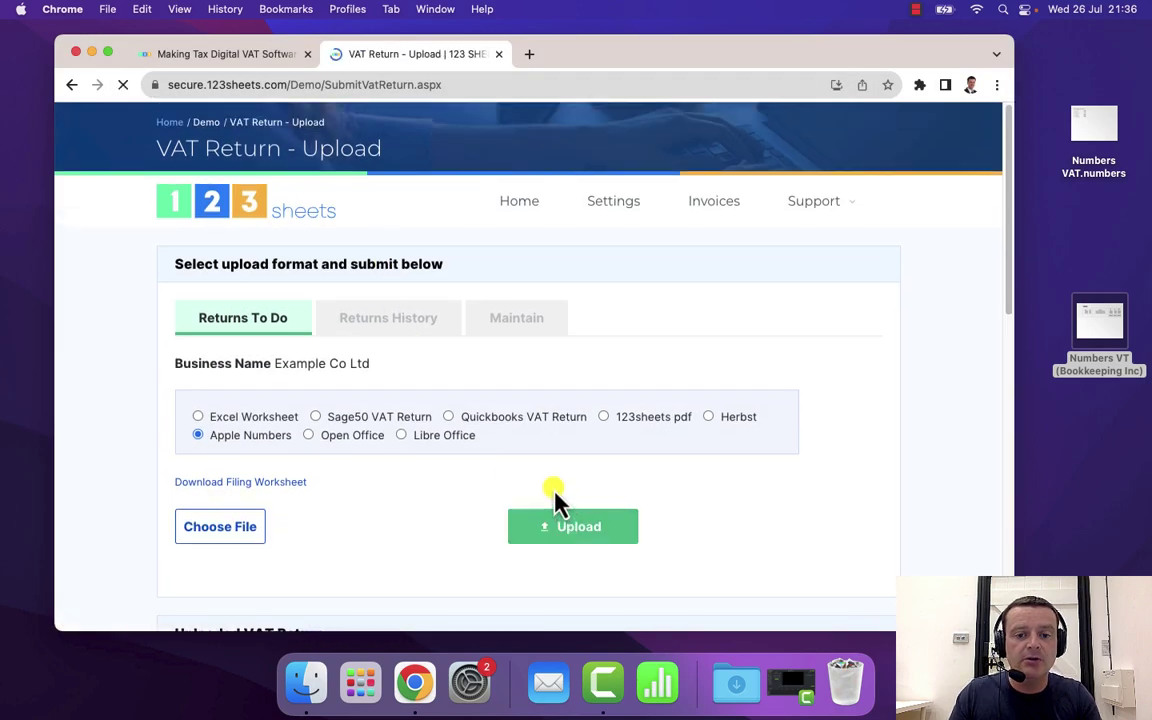
- Check the Box 5 net VAT of 2,066.40, file the return, and confirm 'Return Accepted!'
scroll(557, 500, "down", 10)
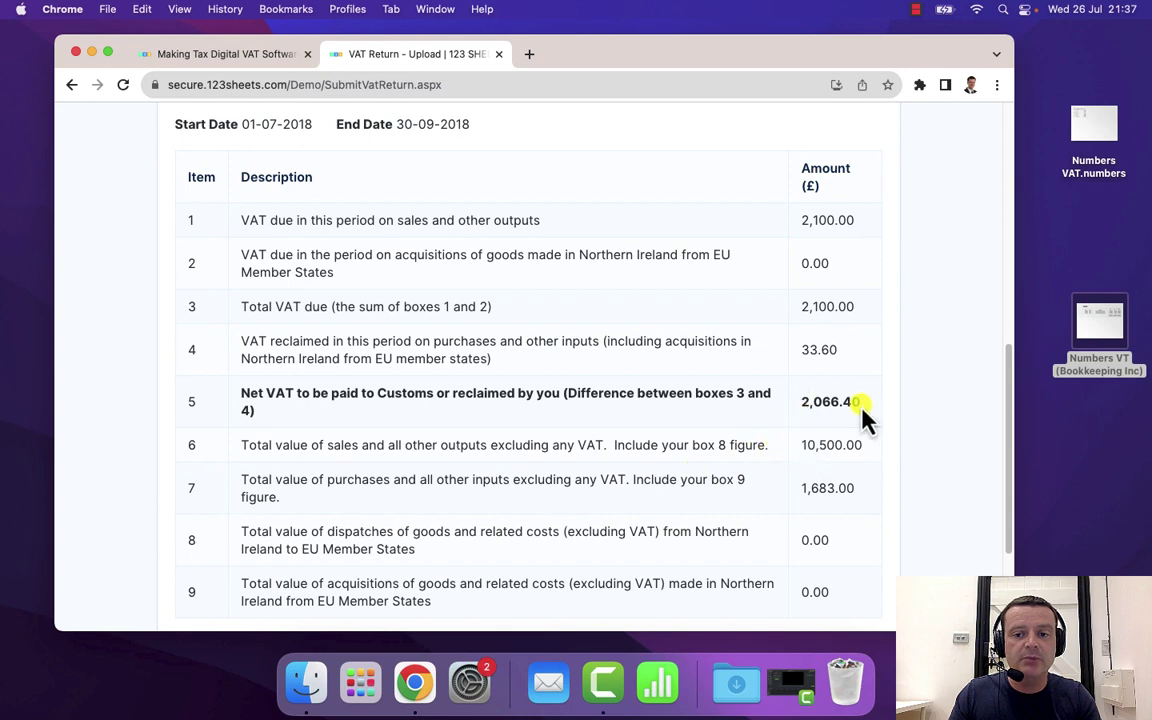
left_click_drag(862, 410, 802, 405)
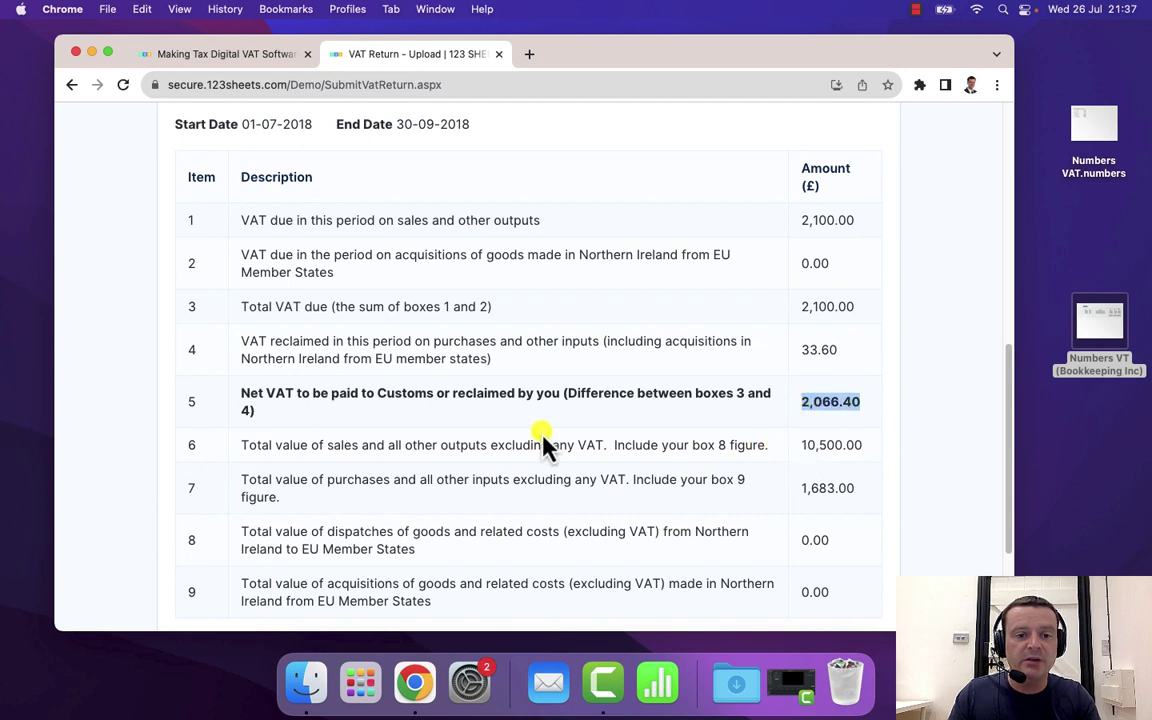
scroll(537, 445, "down", 3)
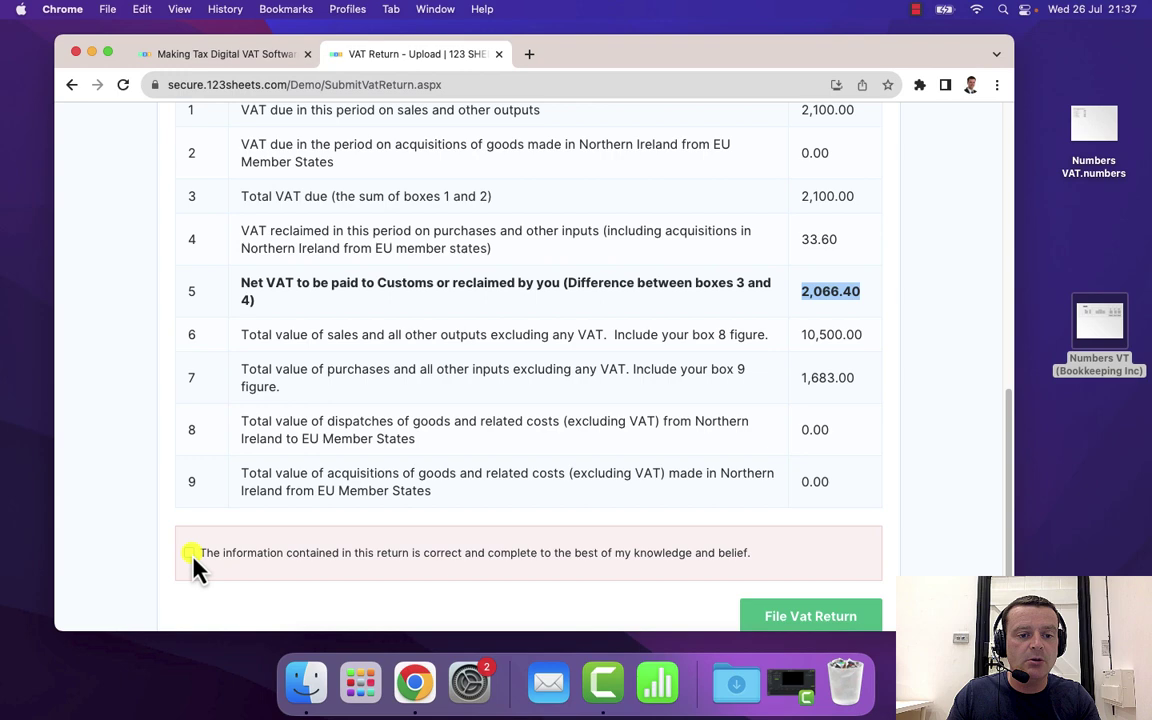
left_click(800, 616)
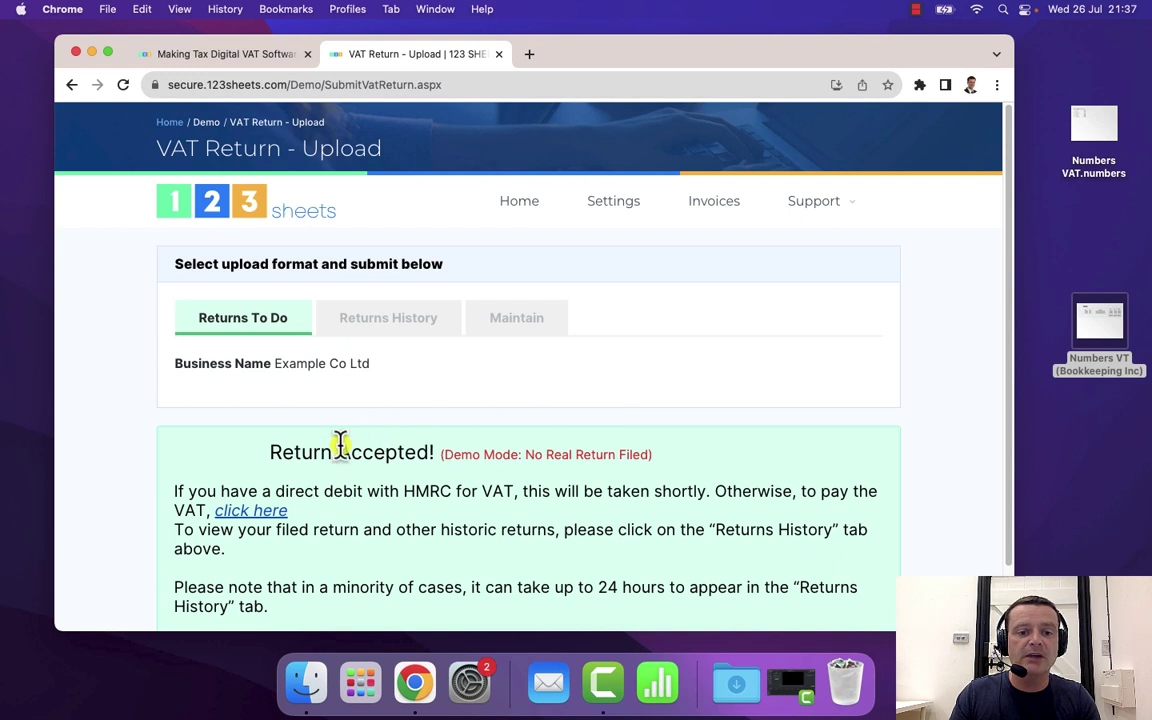
left_click_drag(273, 455, 452, 455)
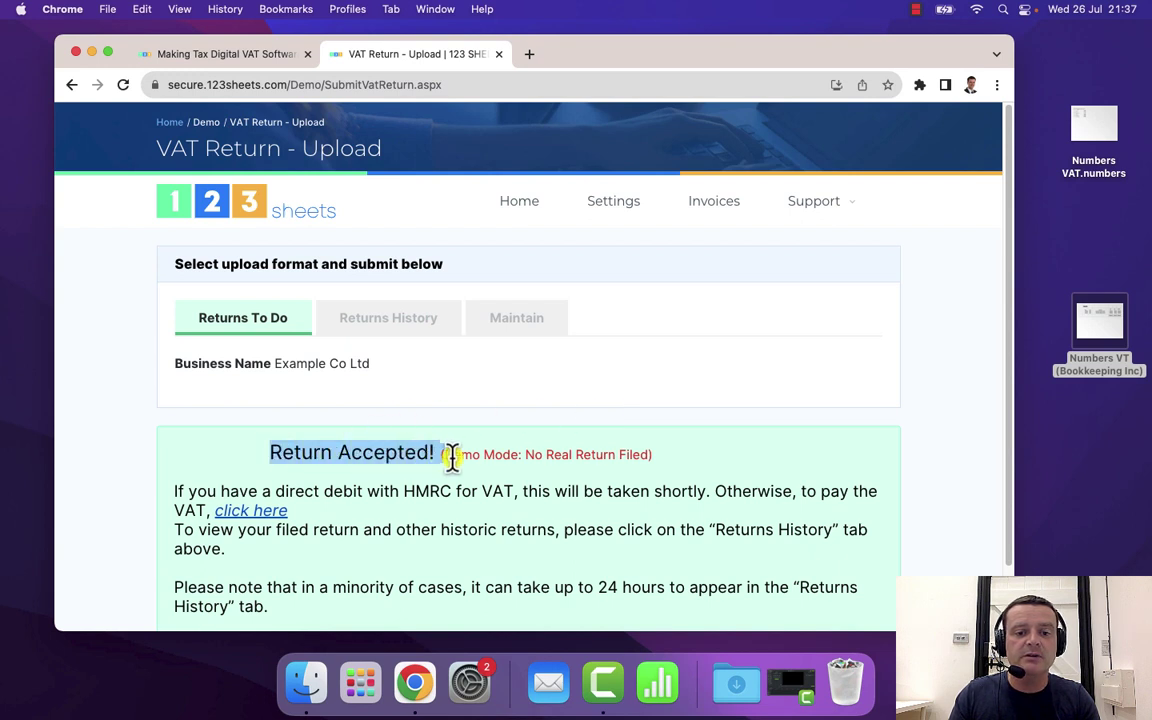